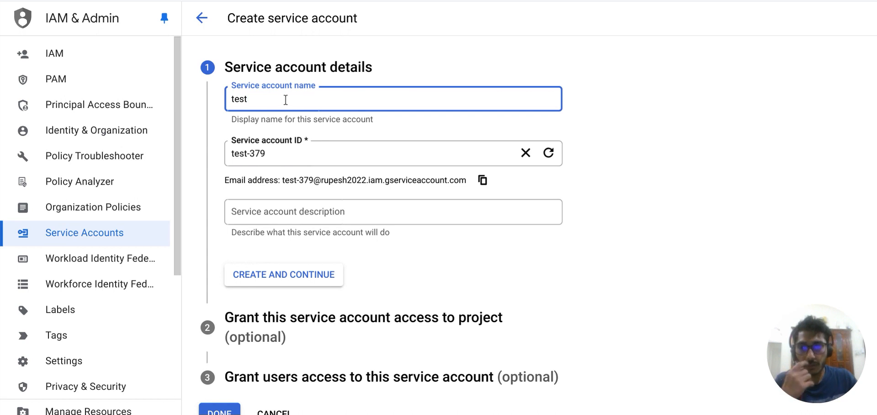
Create a service account named testvirtualaccount with the description "Test Virtual Account"
text(v)
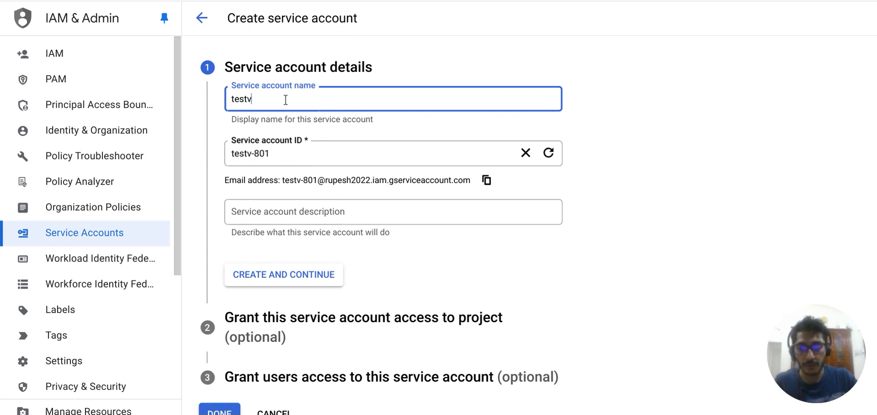
text(irtuala)
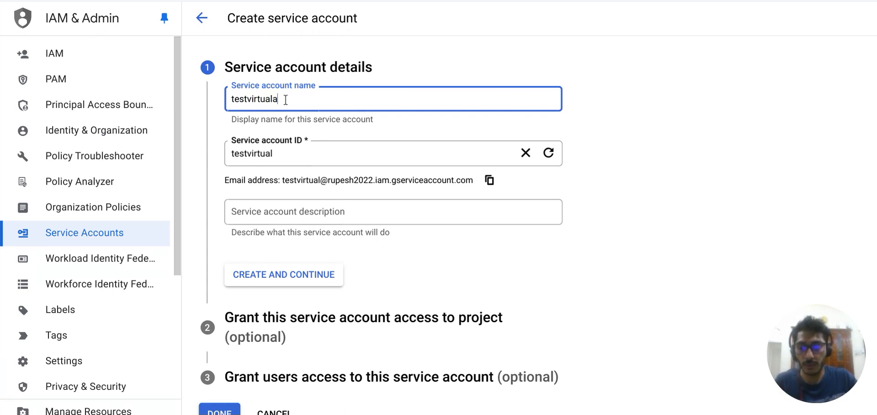
text(ccount)
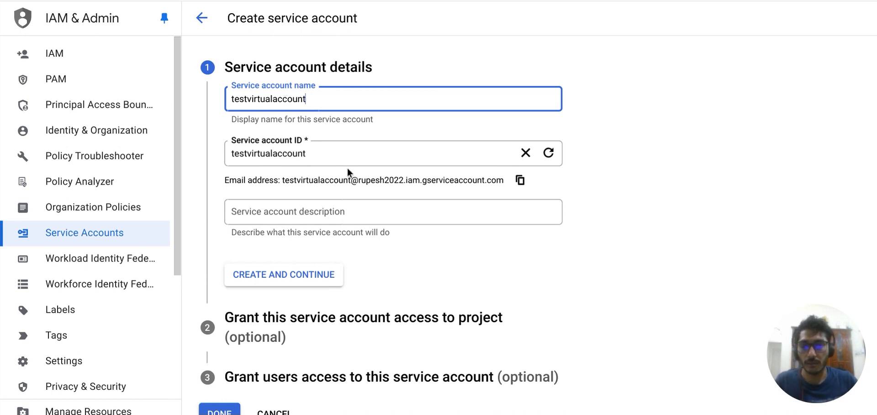
scroll(304, 178, down, 1)
click(278, 170)
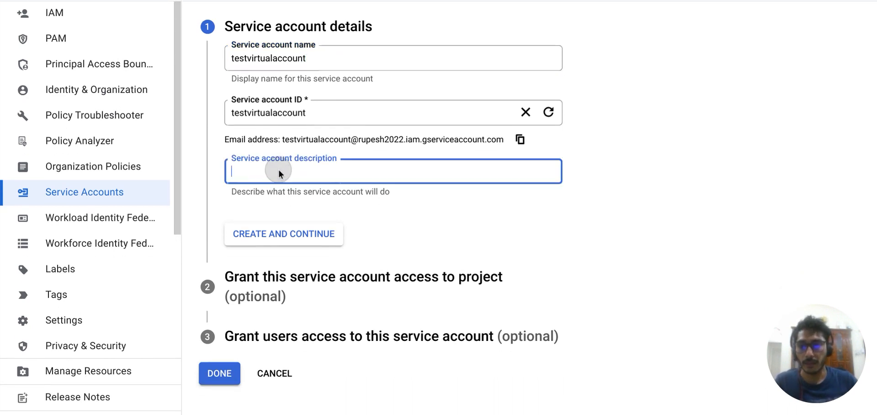
text(Test Virtua)
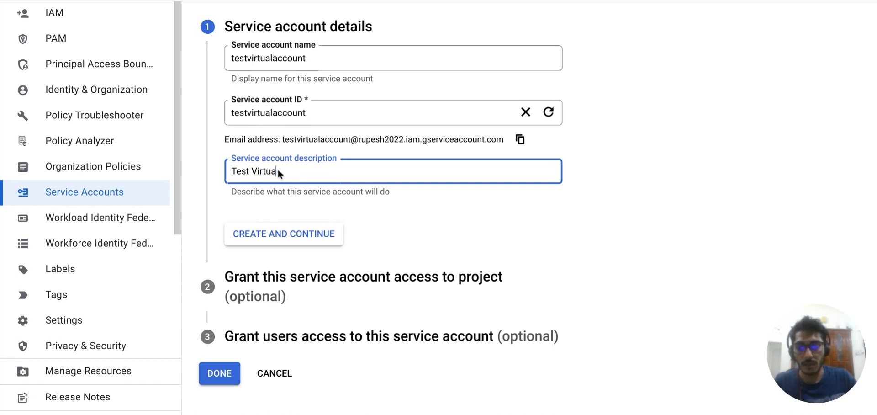
text(l Account)
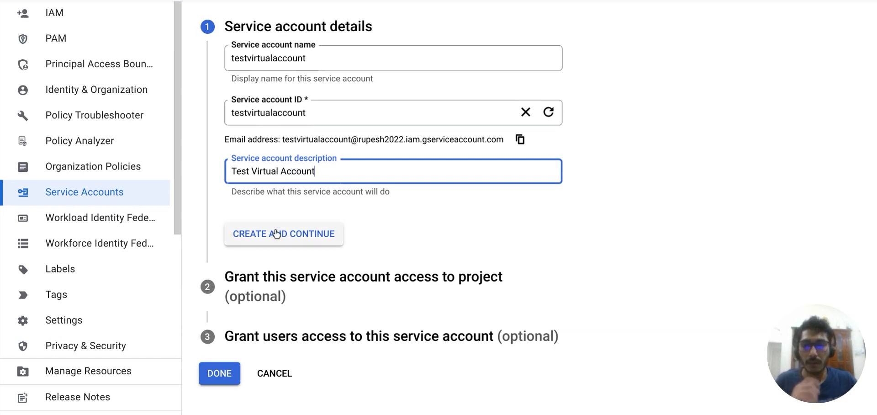
click(277, 234)
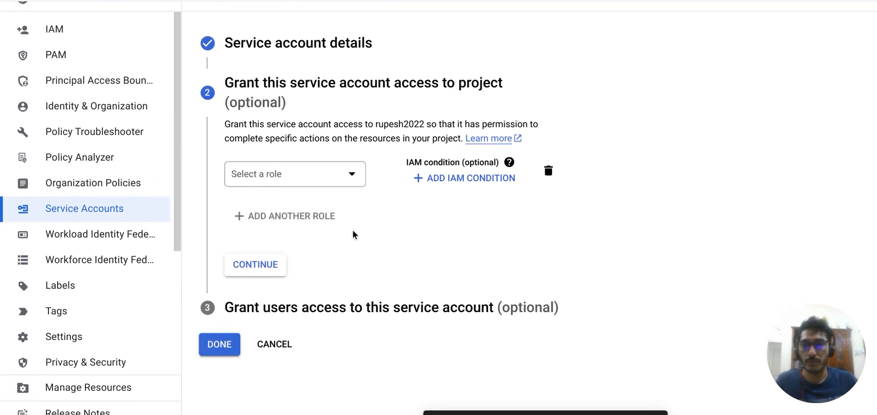
Grant the service account the Dialogflow API Admin role on the project and finish its setup without adding user access
click(315, 174)
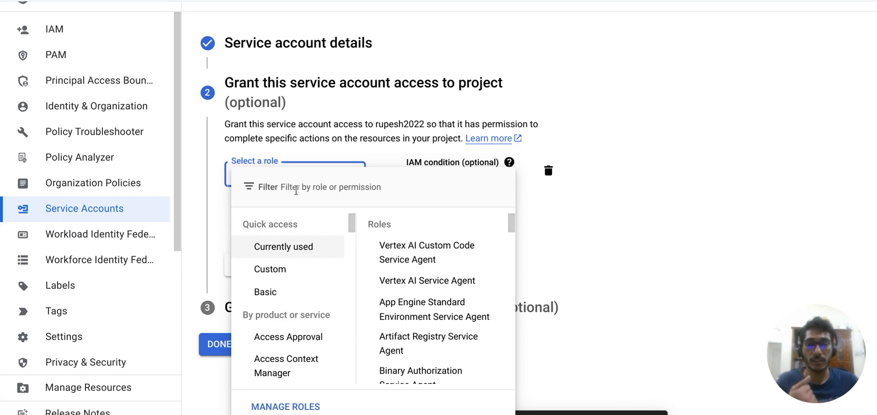
text(di)
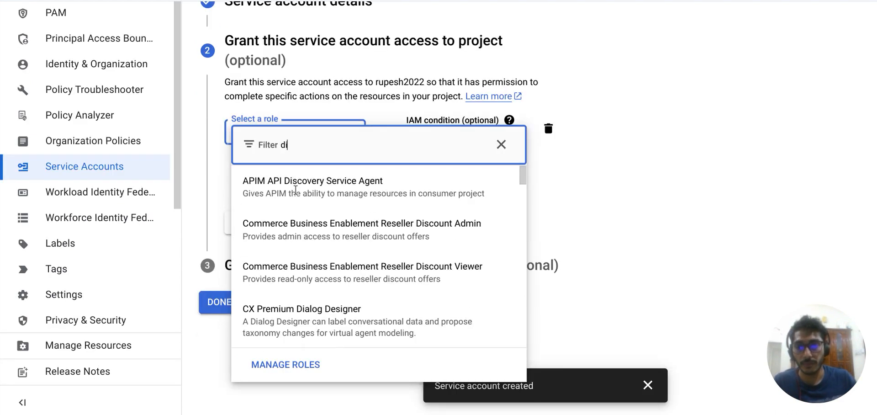
text(alo)
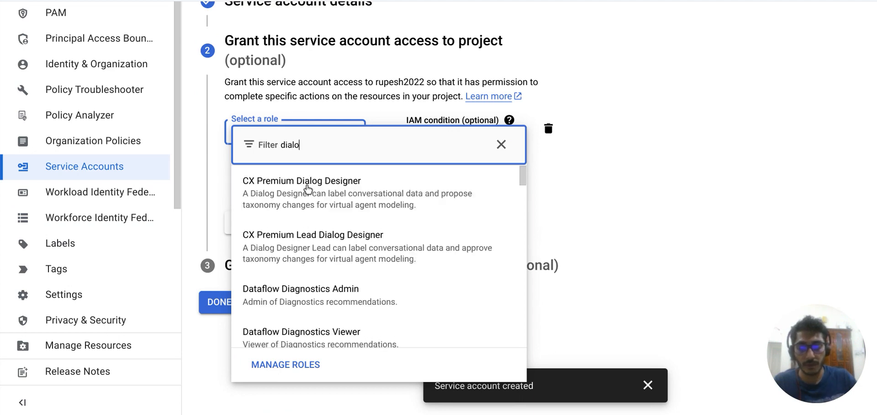
text(gflow a)
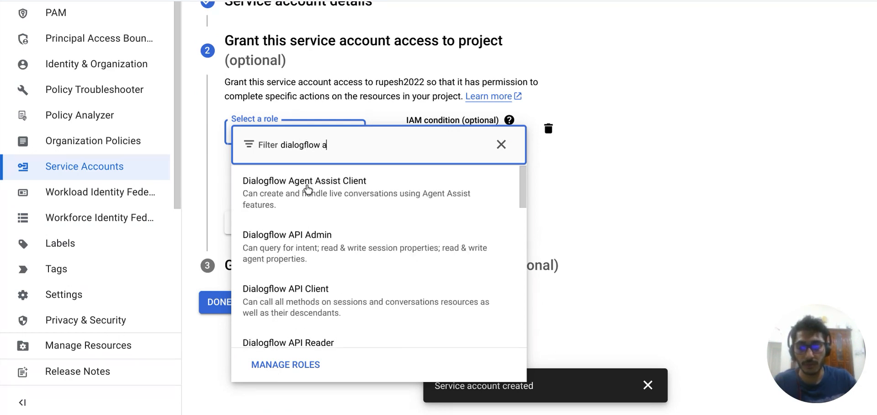
text(d)
key(BackSpace)
key(BackSpace)
text(API admin)
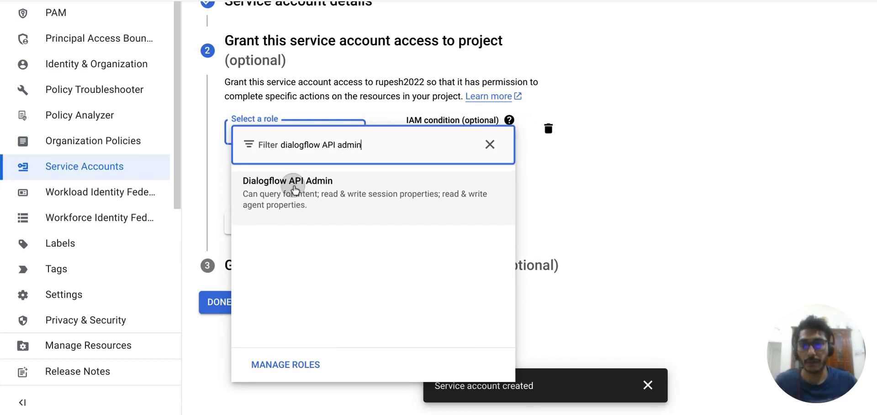
click(293, 185)
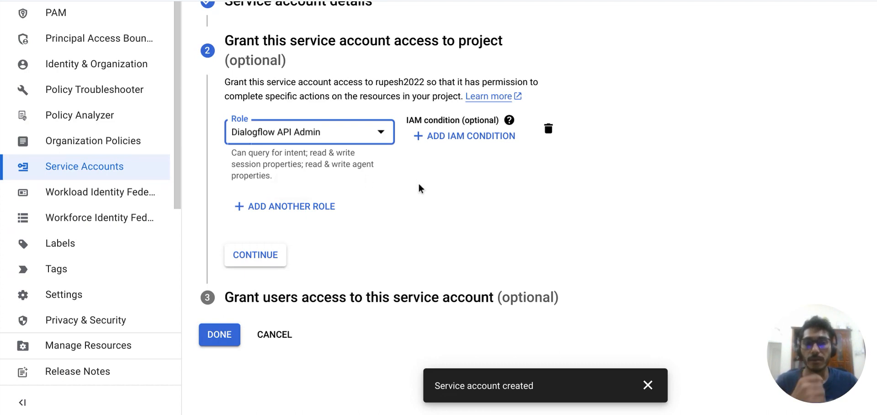
click(257, 261)
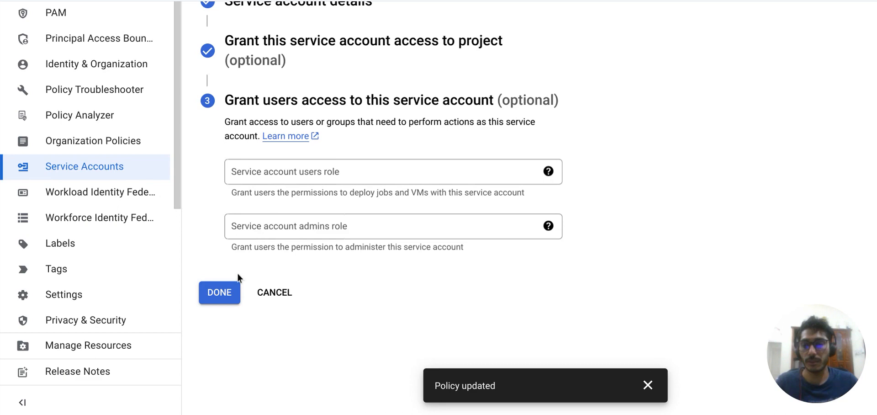
click(225, 293)
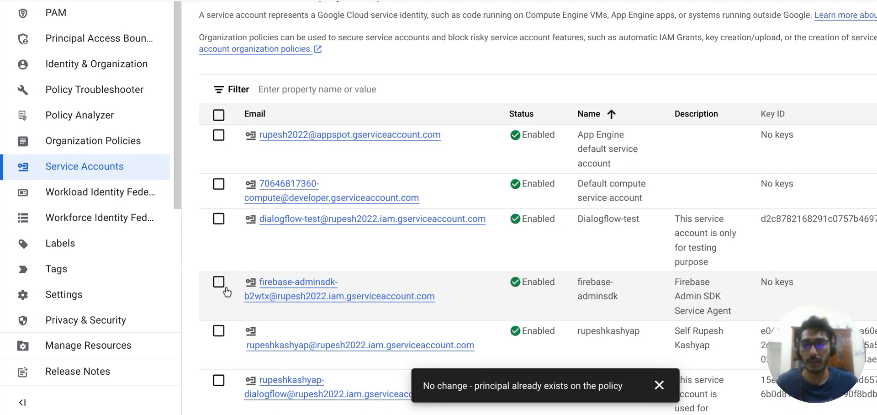
Open the keys page of the testvirtualaccount service account
scroll(349, 202, down, 3)
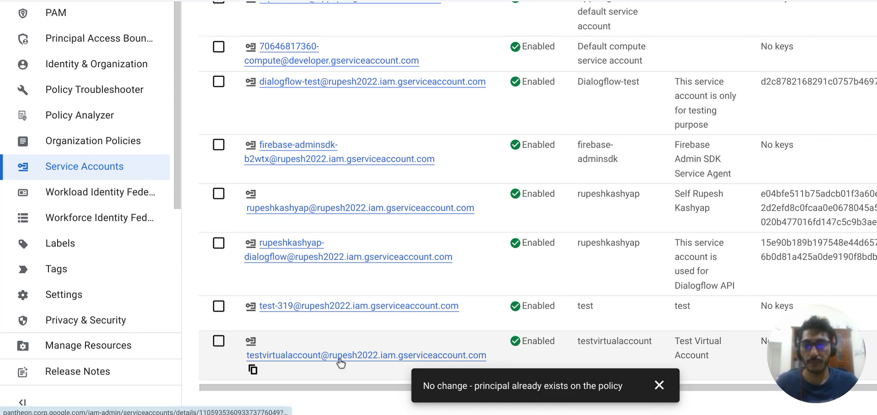
click(659, 385)
mouse_move(271, 361)
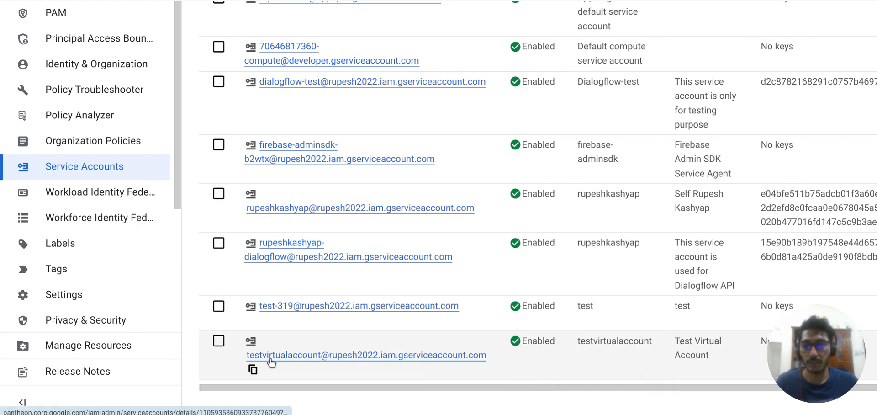
click(298, 357)
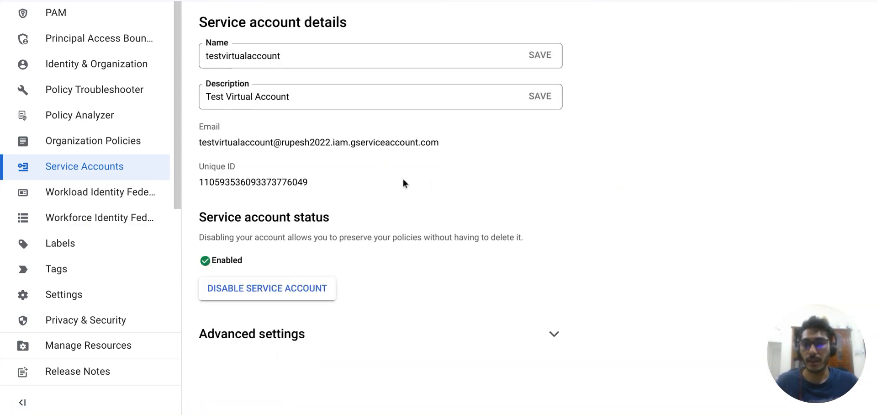
click(374, 85)
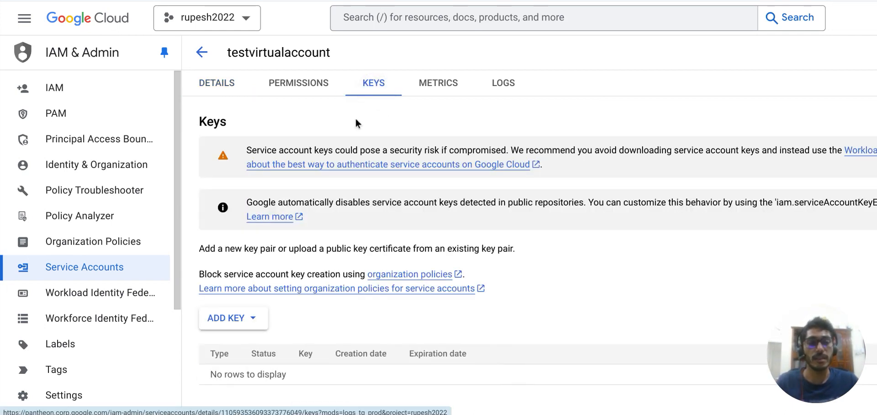
Create a new private key of type JSON for the service account
scroll(348, 128, down, 3)
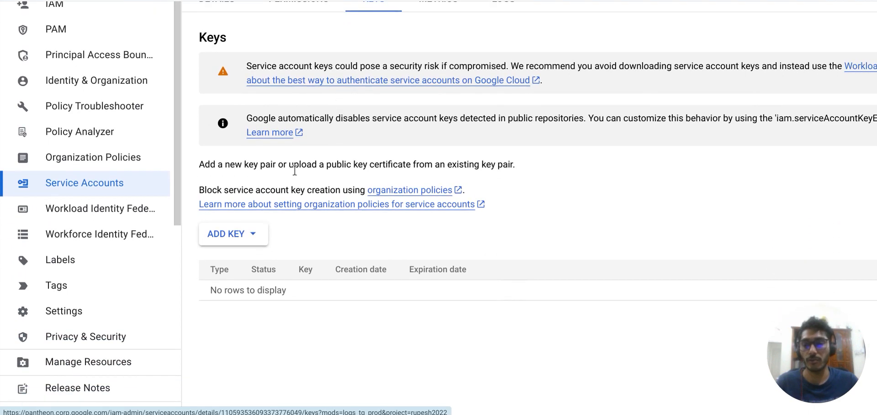
click(236, 233)
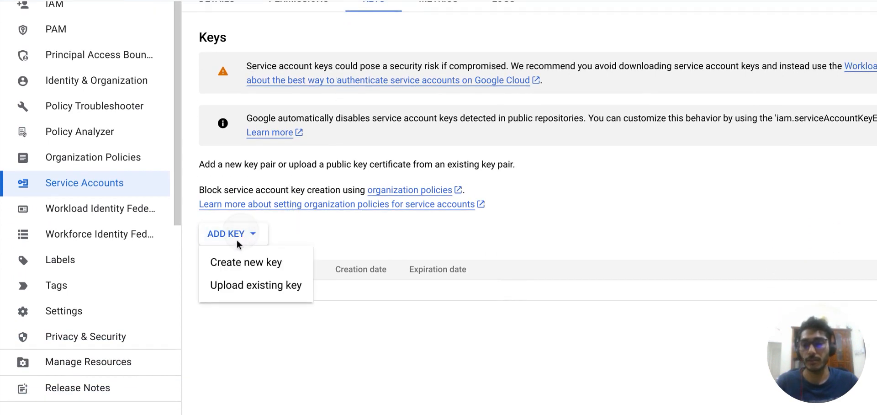
click(244, 262)
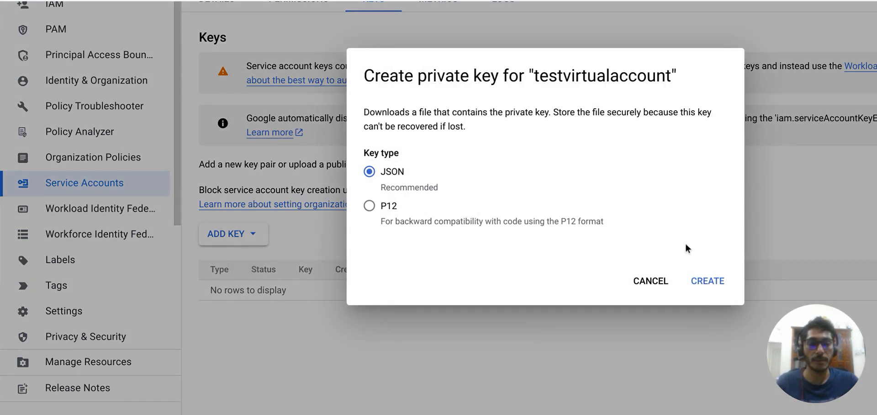
click(698, 278)
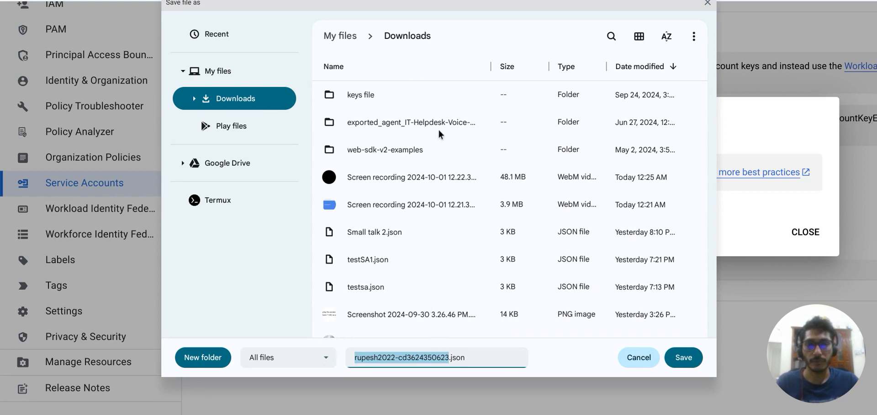
Make a folder named "test Virtual agent" in Downloads and open it as the save location for the key file
click(204, 357)
key(BackSpace)
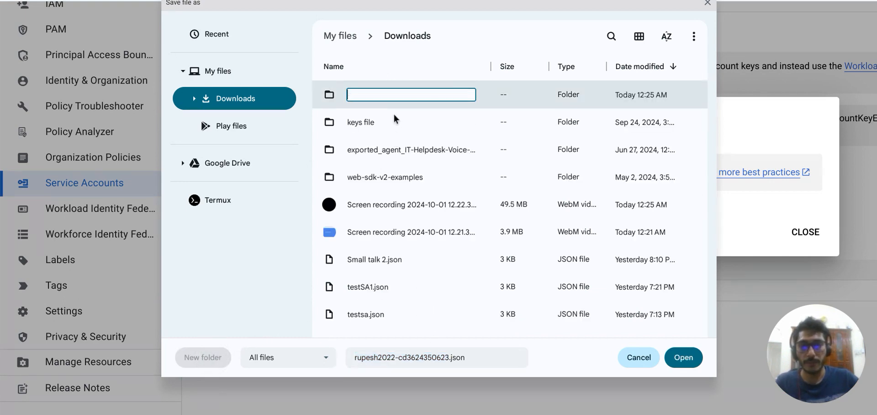
text(test Virtual ag)
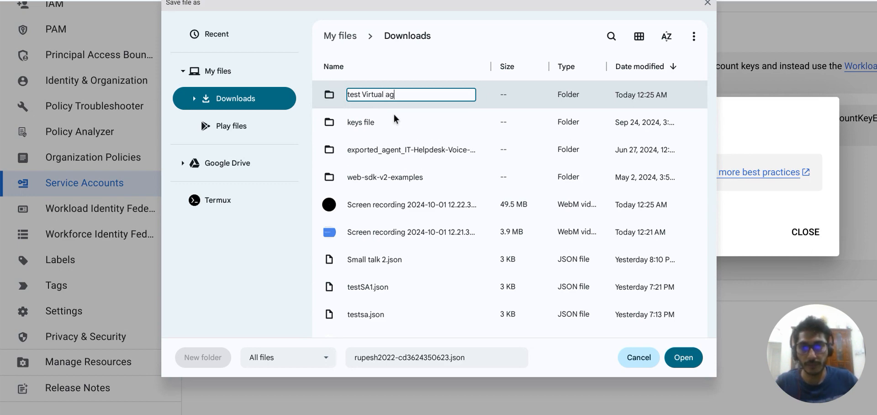
text(ent)
key(Return)
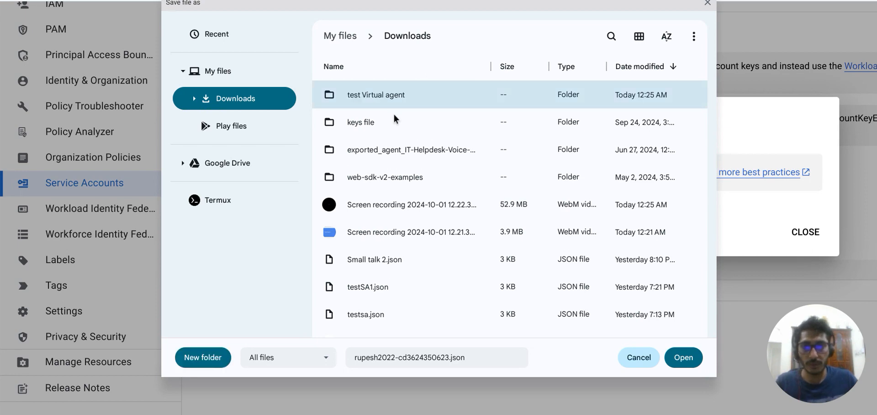
key(Return)
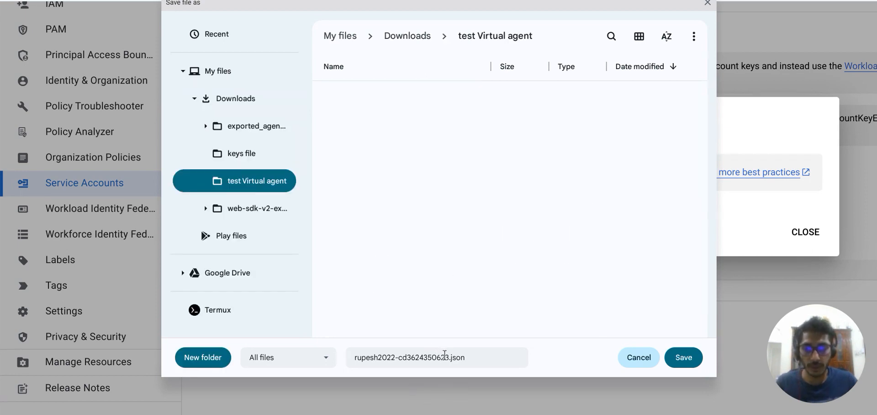
Save the key file as "testvirtual agent.json" and dismiss the private key notice
drag(448, 358, 363, 359)
key(BackSpace)
text(Test)
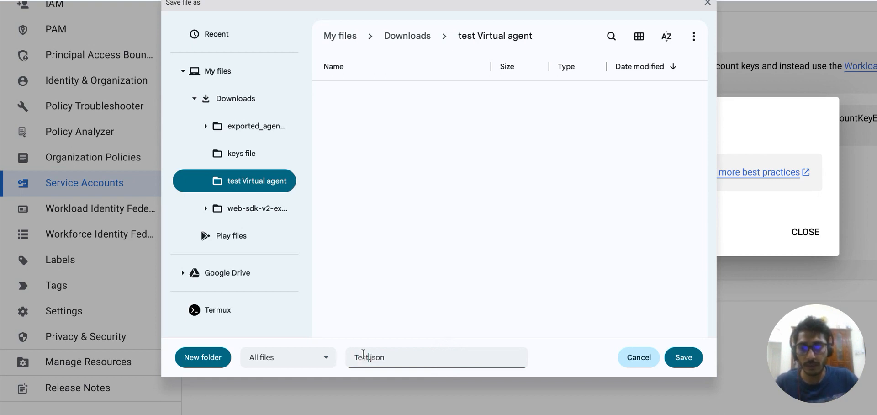
key(BackSpace)
key(BackSpace)
key(BackSpace)
key(BackSpace)
text(test)
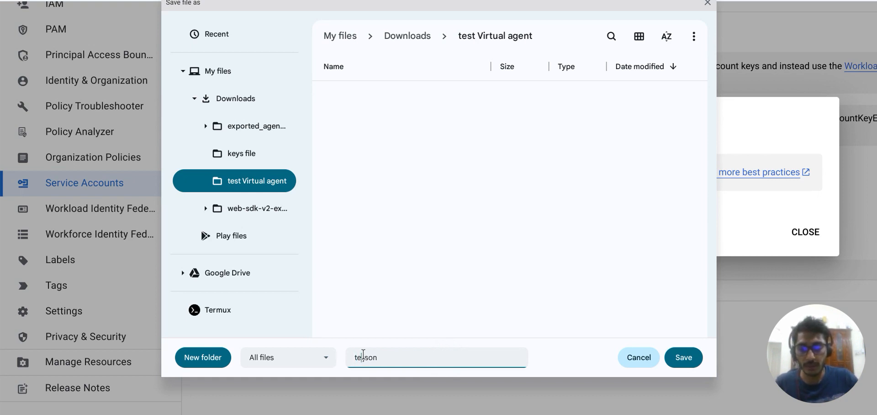
text(virtual )
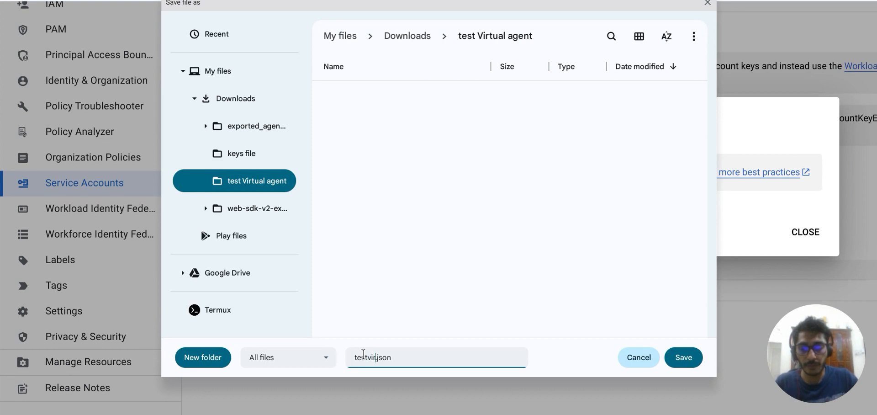
text(agent)
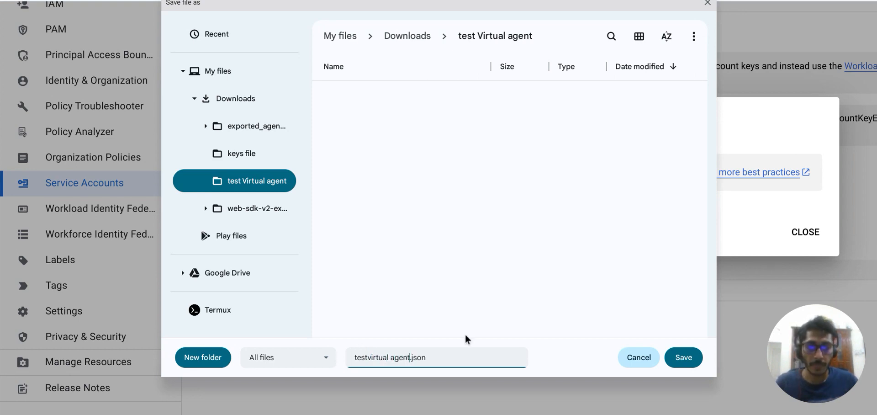
click(683, 358)
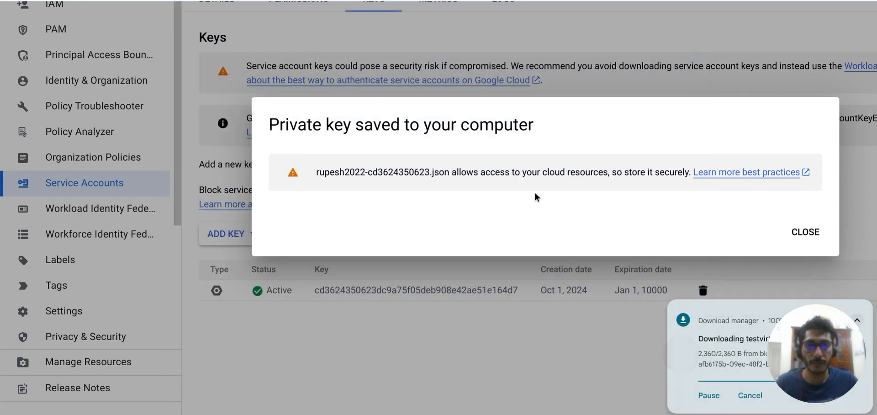
click(798, 231)
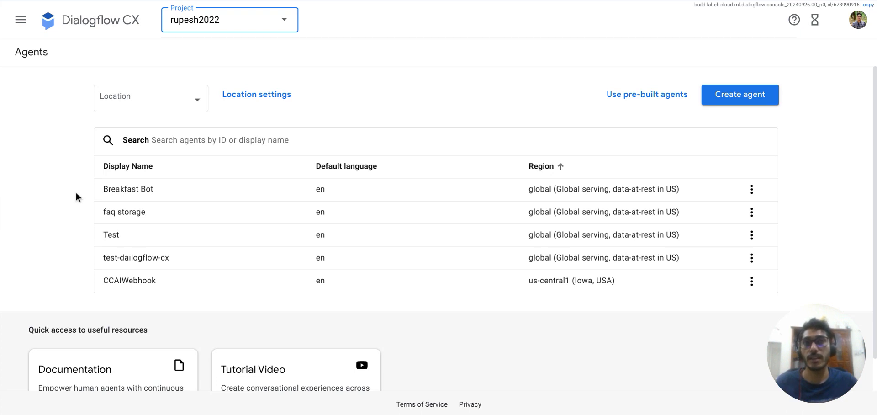
Switch from the Dialogflow CX agents list to Agent Assist
click(26, 29)
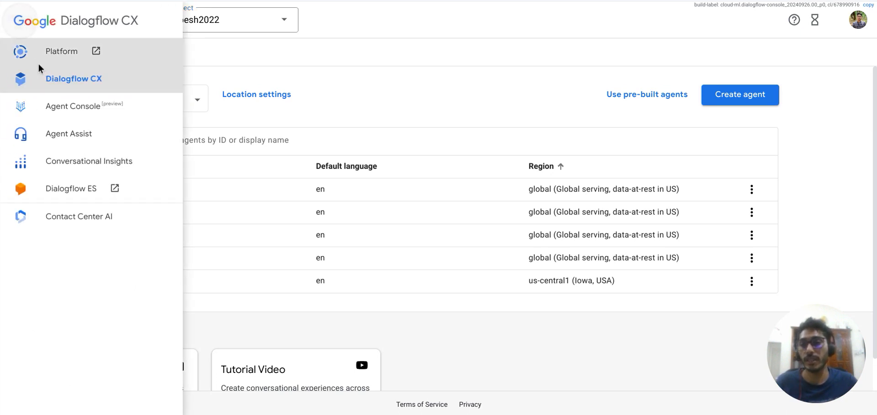
click(69, 135)
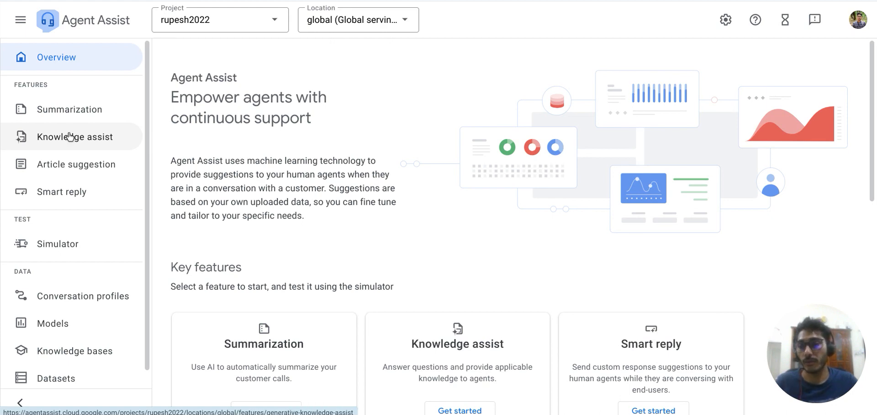
Start a new conversation profile with the display name "TestVirtualAgent", dismissing the reminders notice
scroll(72, 218, down, 1)
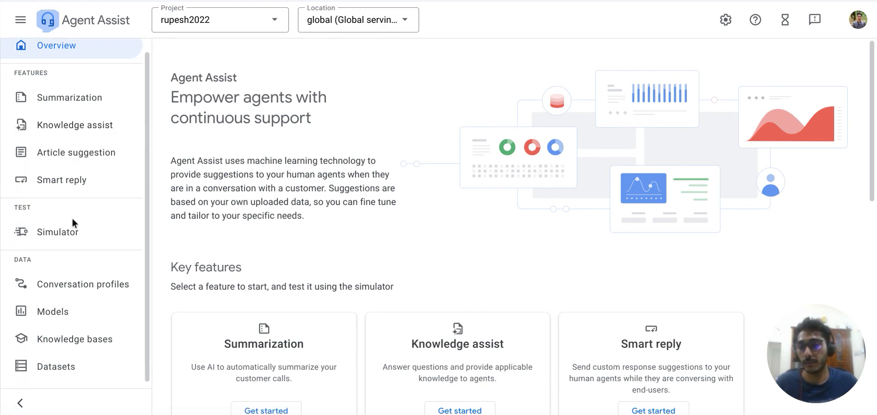
click(69, 288)
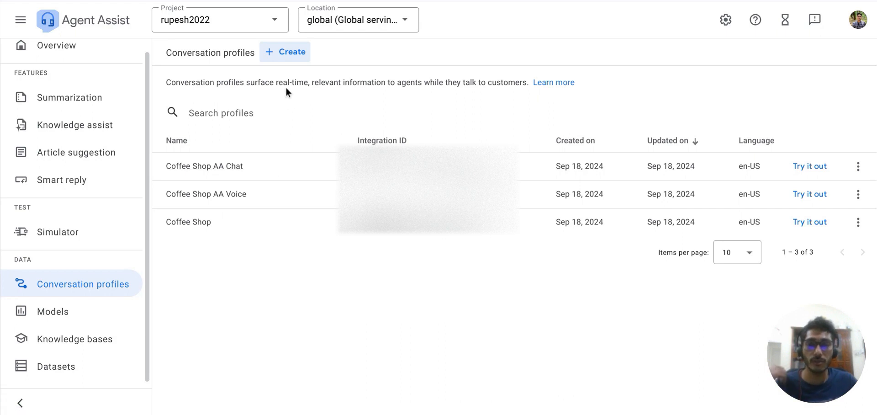
click(288, 54)
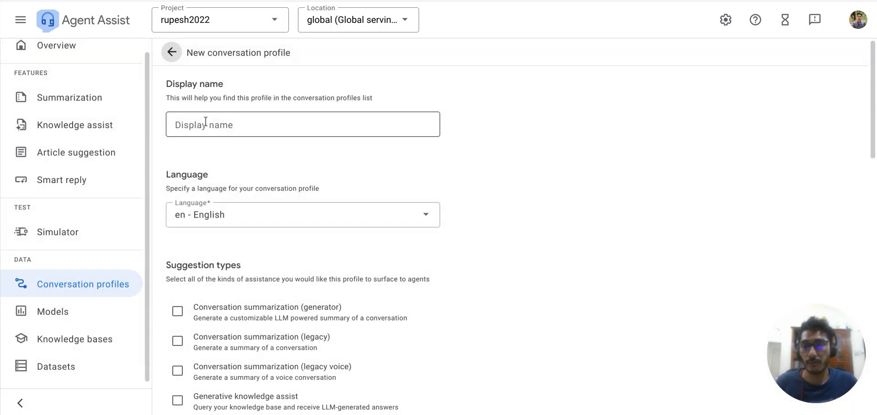
click(205, 122)
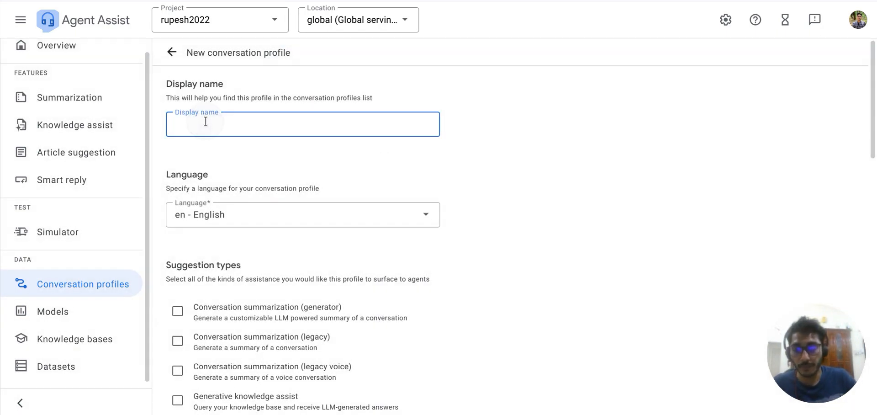
text(Test)
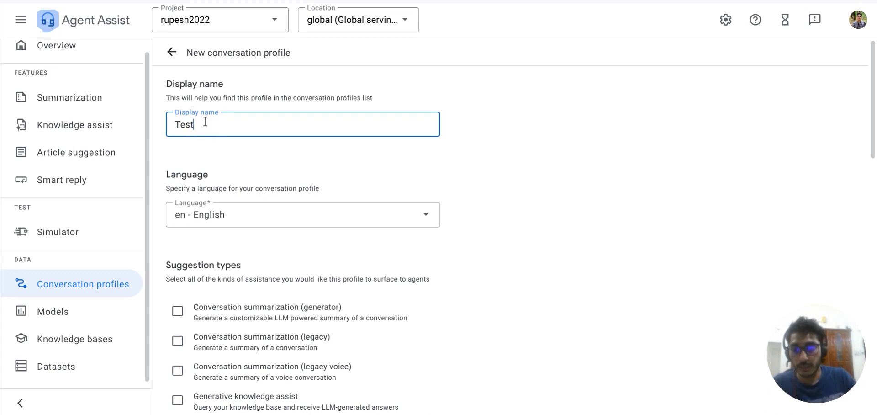
text(Virtual)
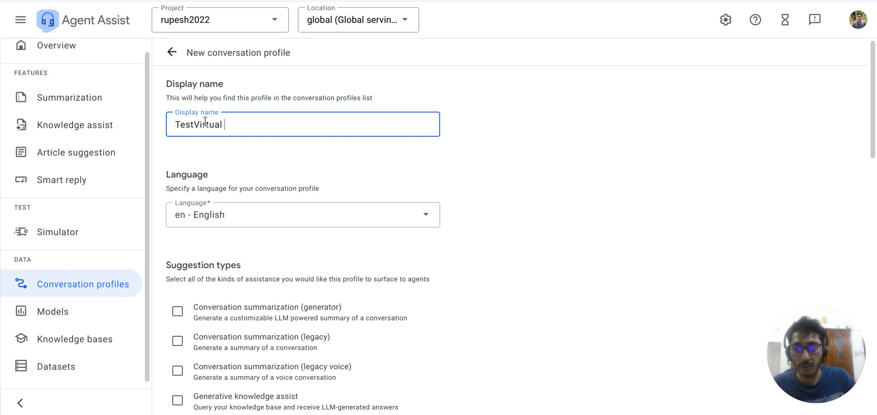
key(BackSpace)
text(Ag)
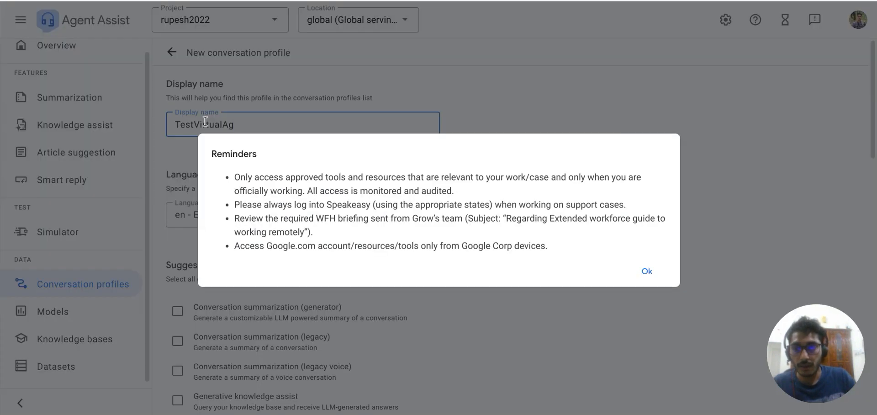
click(647, 271)
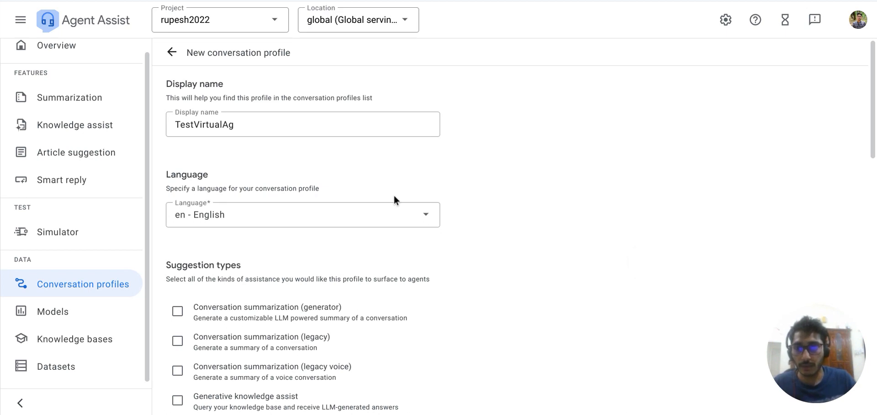
click(268, 126)
text(ent)
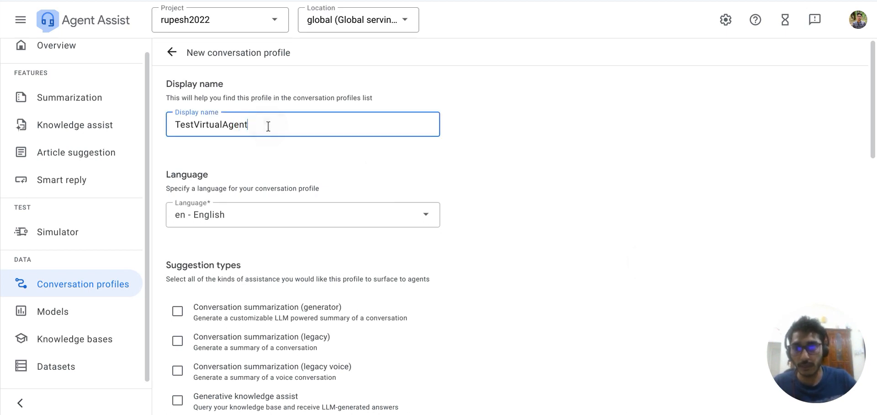
Enable the virtual agent for the profile with the Dialogflow CX agent Breakfast Bot, and create the conversation profile
scroll(263, 172, down, 2)
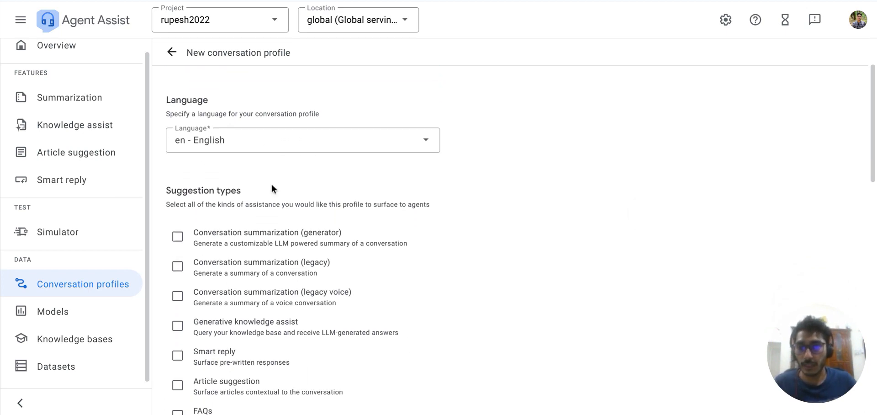
scroll(270, 182, down, 10)
scroll(271, 183, down, 5)
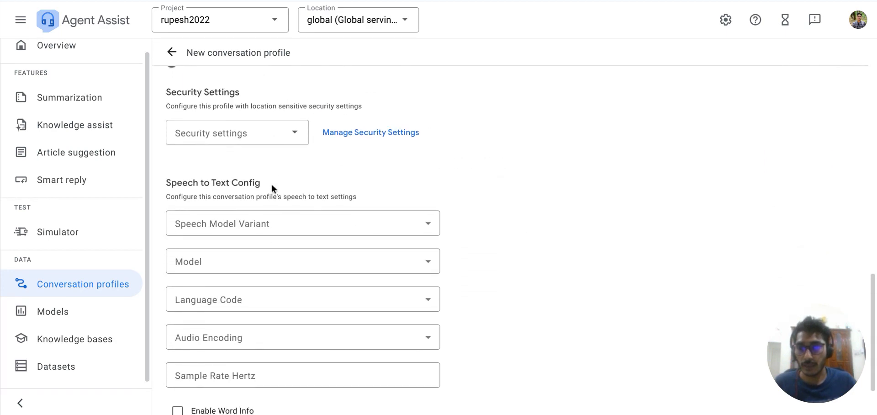
scroll(271, 184, up, 3)
click(228, 173)
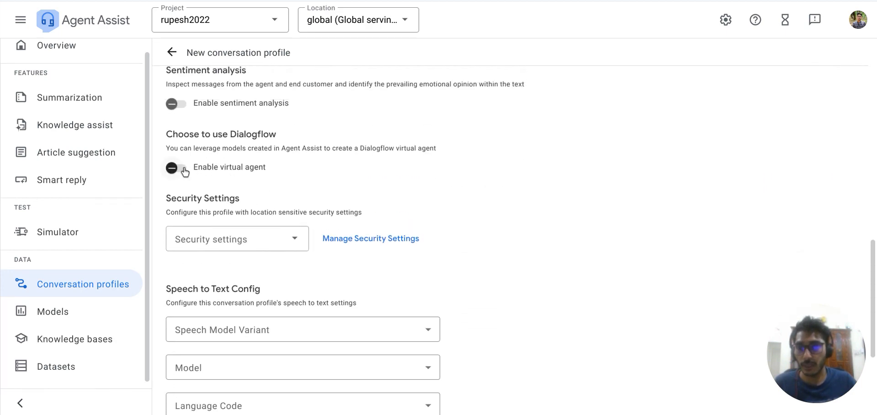
click(253, 200)
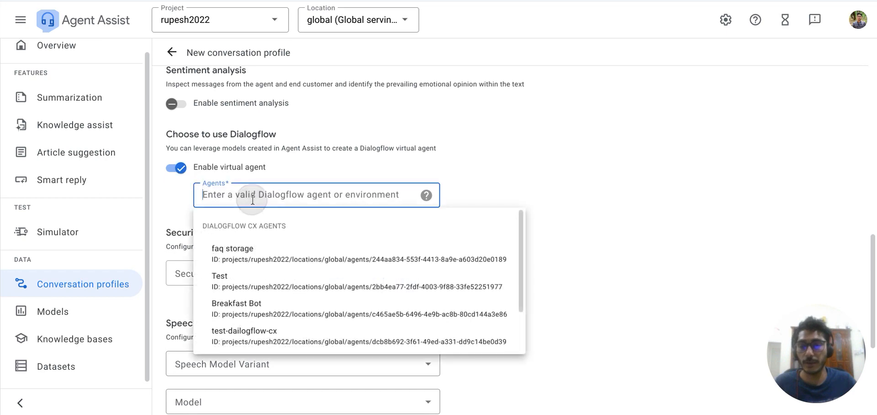
scroll(257, 254, down, 1)
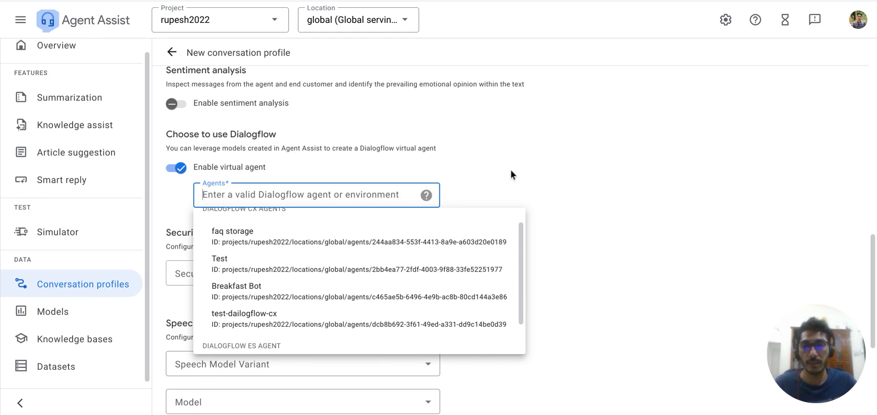
scroll(282, 254, down, 2)
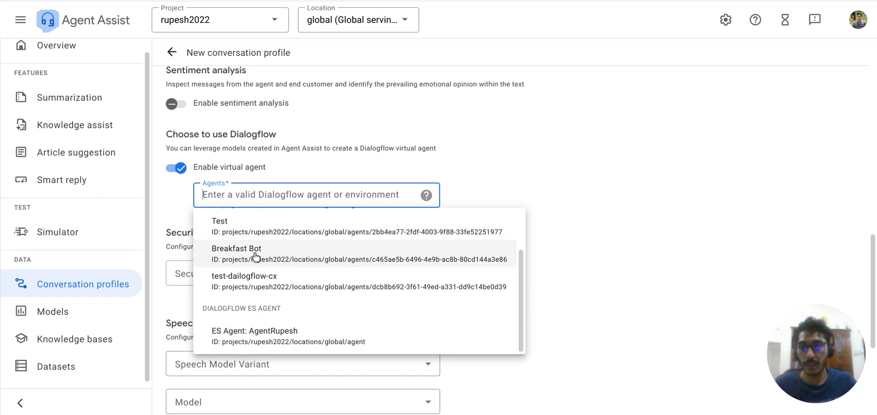
click(255, 254)
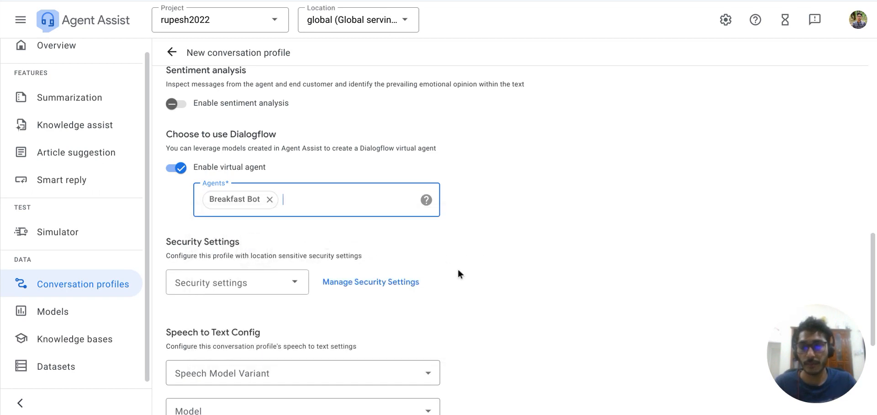
scroll(457, 267, down, 4)
scroll(458, 273, down, 1)
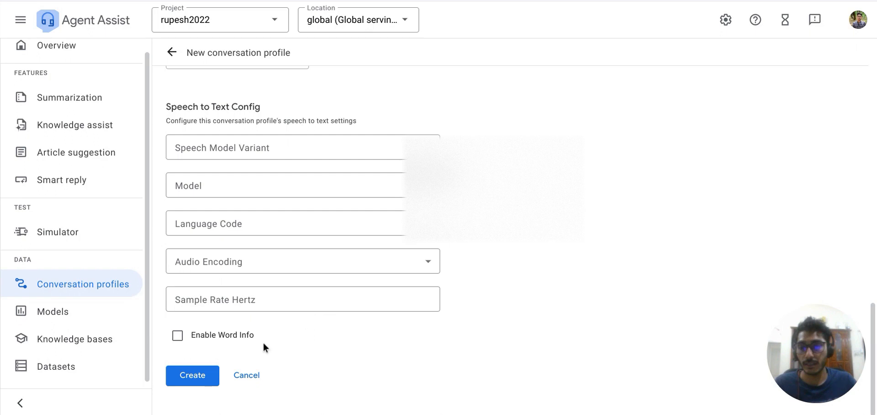
click(193, 374)
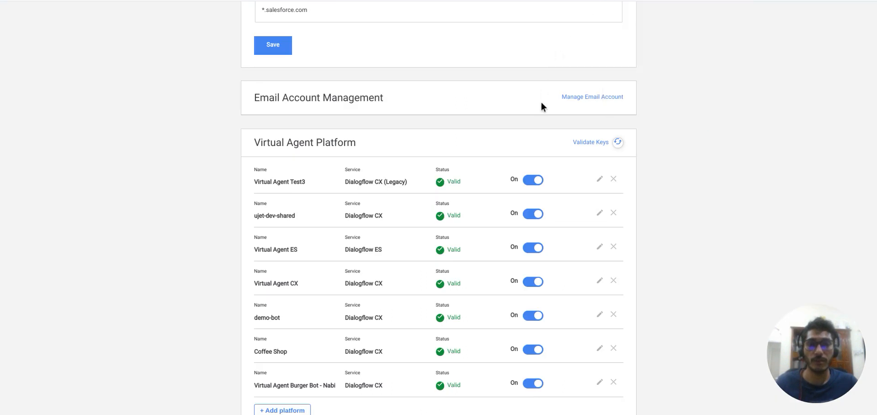
Examine the platforms listed under Virtual Agent Platform in the contact center platform's settings
scroll(541, 106, down, 1)
scroll(541, 106, up, 1)
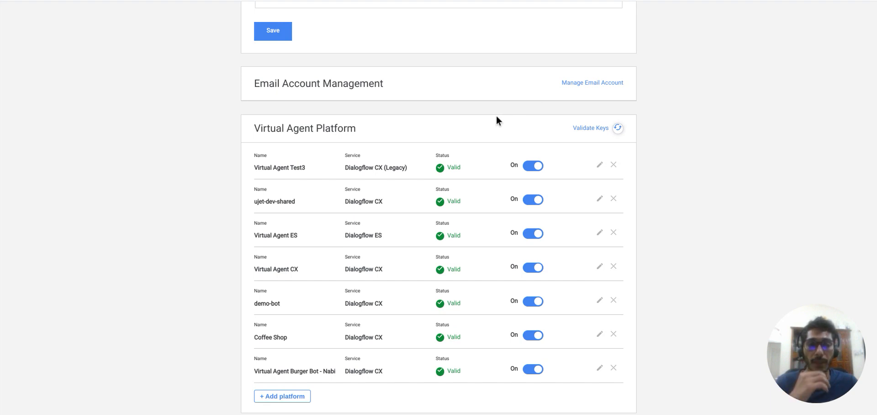
scroll(497, 120, down, 1)
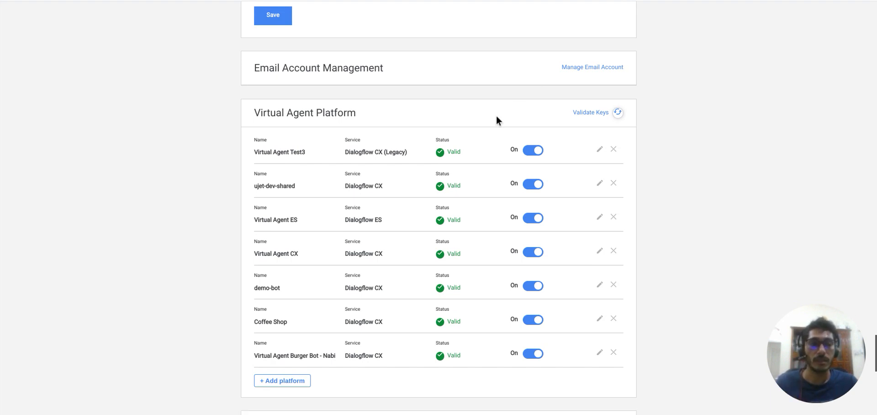
scroll(497, 120, up, 1)
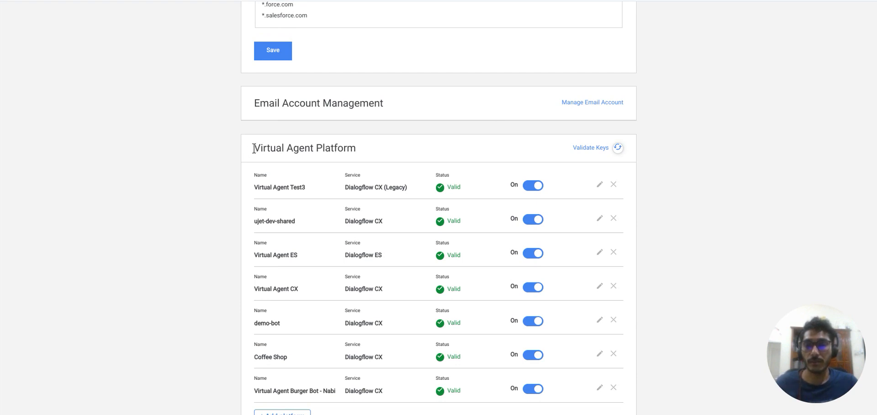
drag(255, 148, 360, 153)
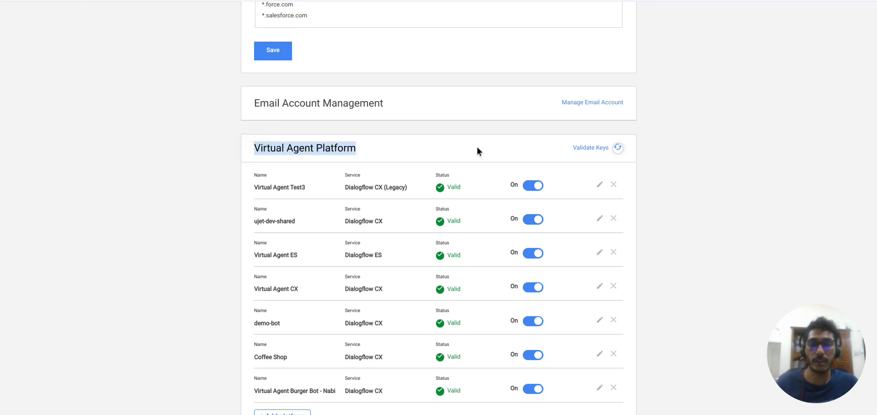
scroll(477, 147, down, 2)
click(212, 158)
scroll(212, 159, down, 2)
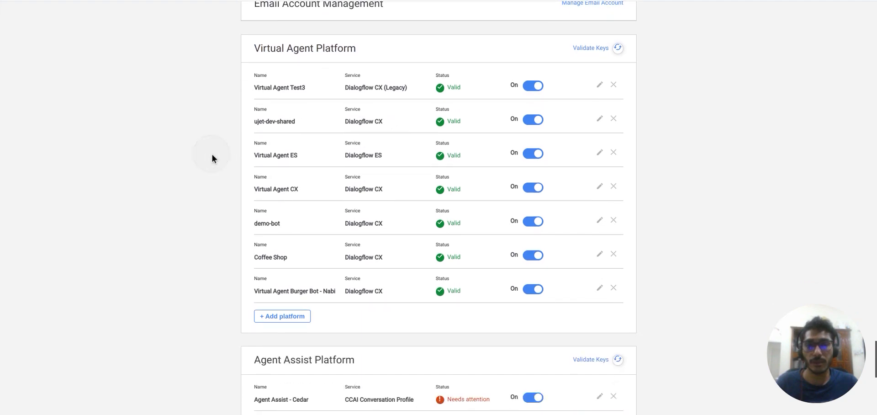
Create a Virtual Agent platform named "TestVirtualAgnet" with Dialogflow CX as its service
click(285, 318)
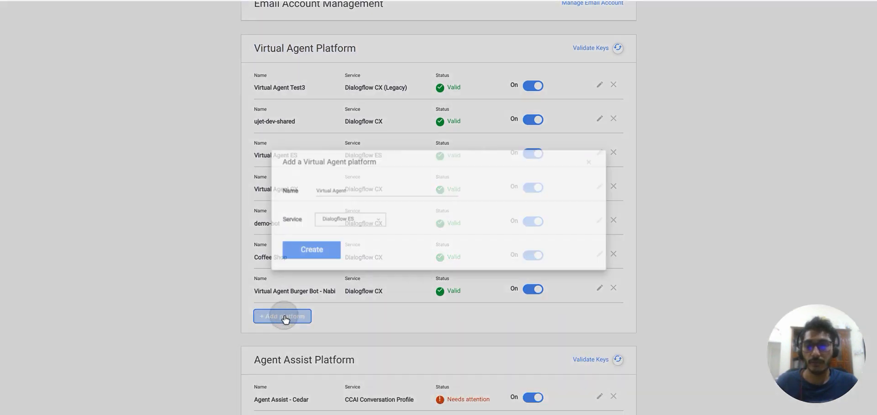
click(337, 188)
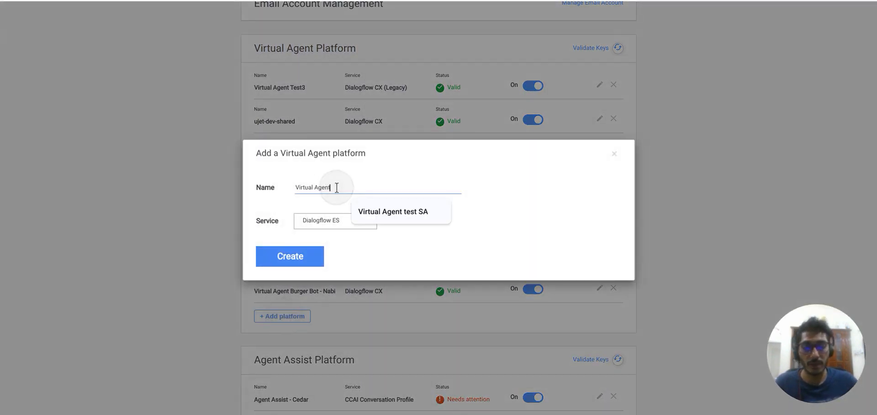
key(BackSpace)
key(BackSpace)
key(BackSpace)
key(BackSpace)
key(BackSpace)
key(BackSpace)
key(BackSpace)
key(BackSpace)
key(BackSpace)
key(BackSpace)
key(BackSpace)
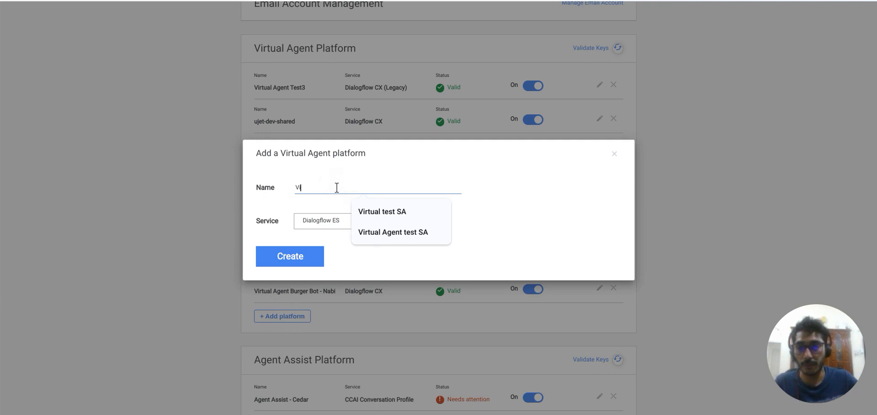
key(BackSpace)
text(Test)
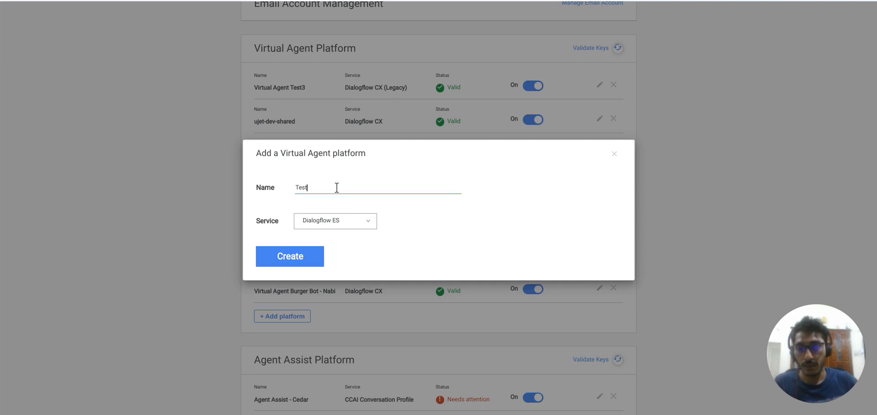
text(Virtu)
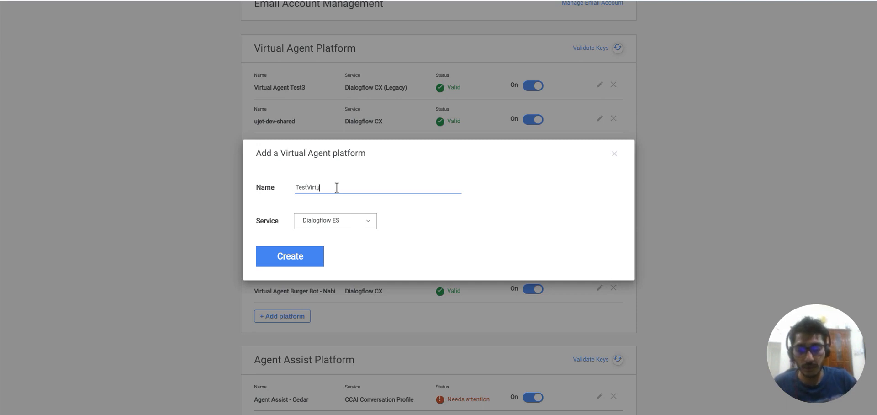
text(alAgnet)
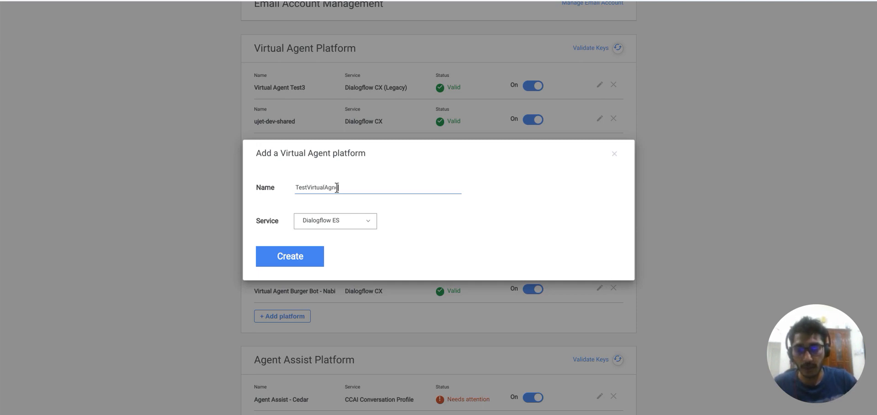
click(343, 220)
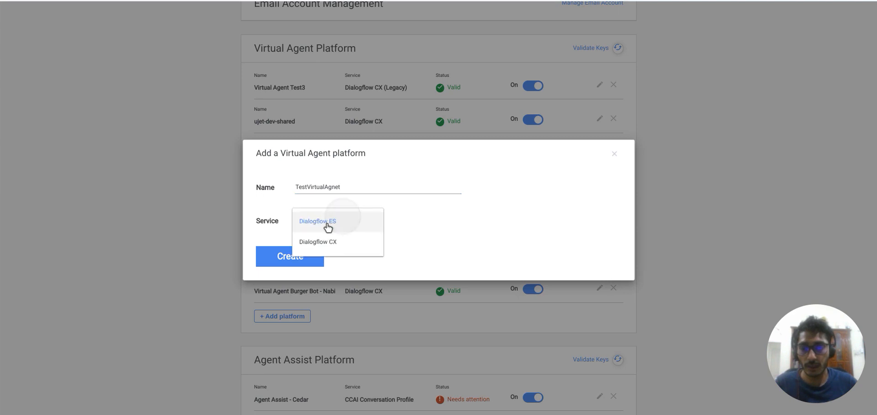
click(329, 242)
click(294, 258)
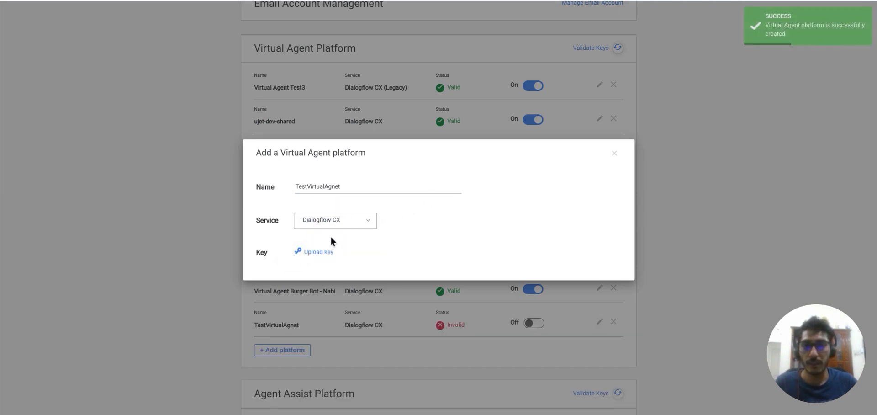
Upload the key file "testvirtual agent.json" from the "test Virtual agent" folder in Downloads to the new platform
click(323, 251)
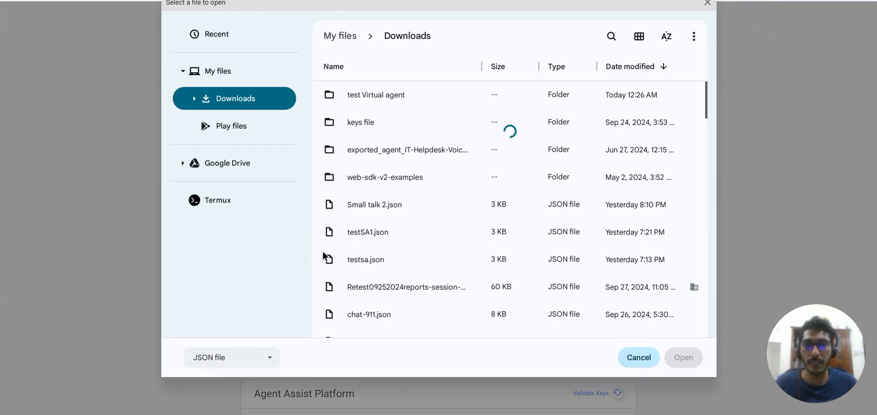
double_click(371, 98)
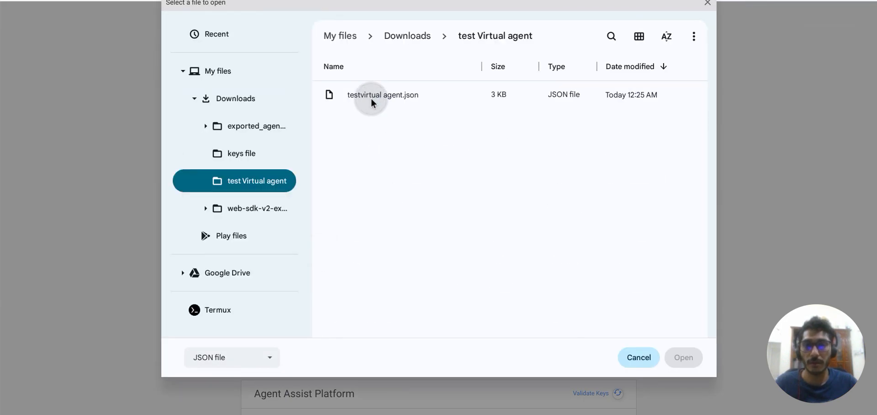
click(380, 95)
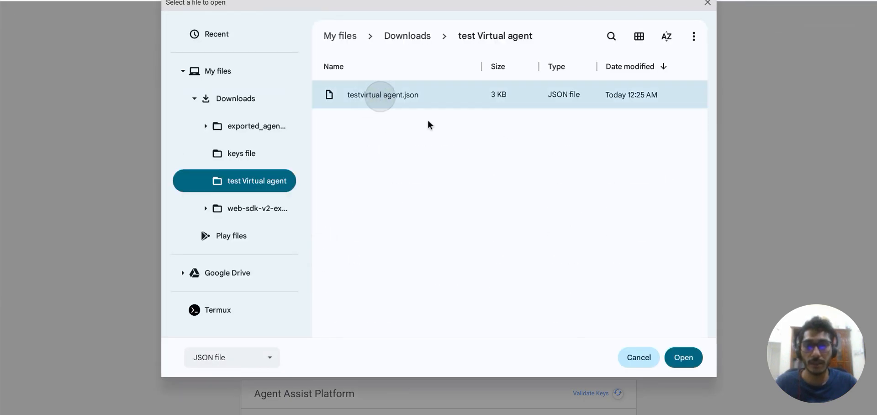
click(678, 359)
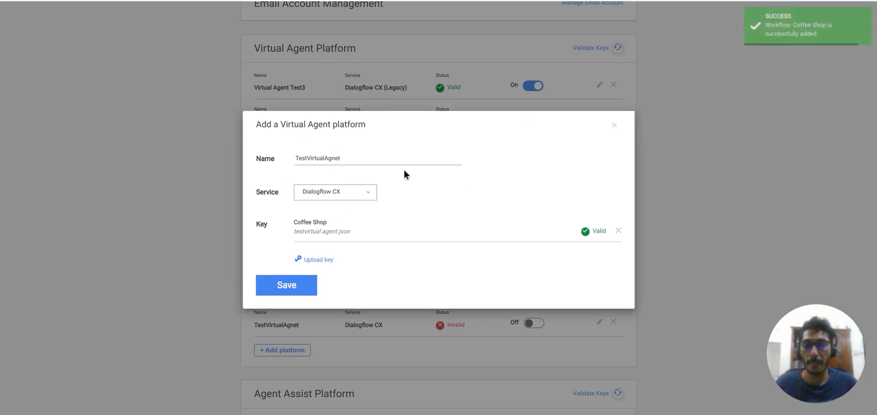
Save the TestVirtualAgnet platform with its uploaded key and turn the platform on
click(290, 277)
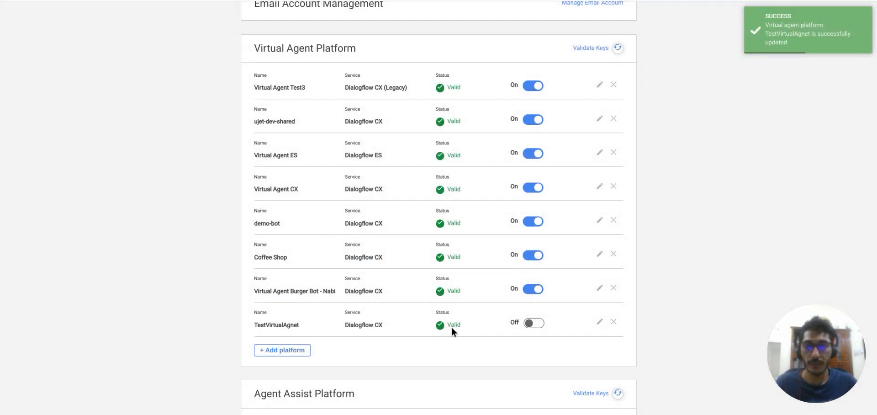
click(533, 323)
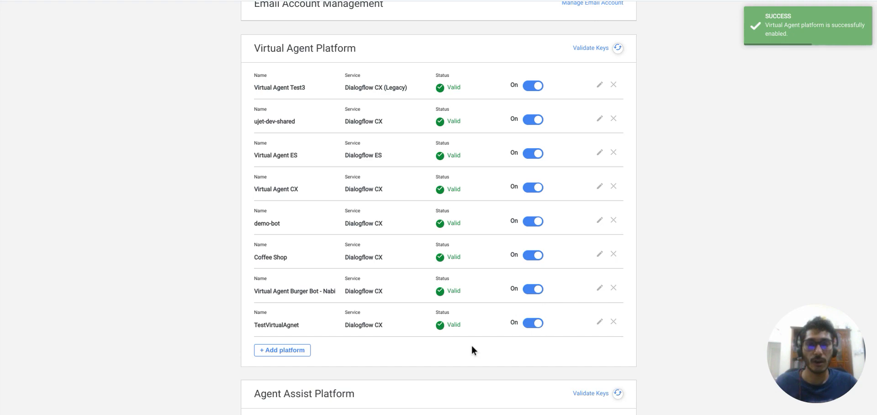
Go to the Virtual Agent settings and start adding a virtual agent of the Customer Support type
scroll(472, 350, up, 15)
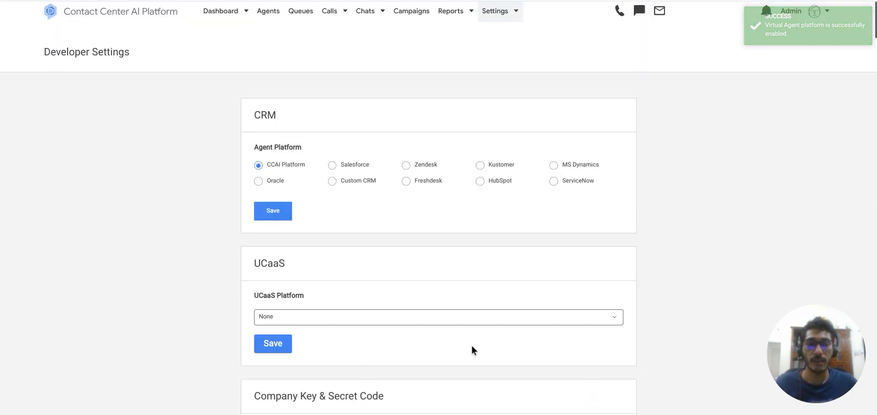
click(519, 17)
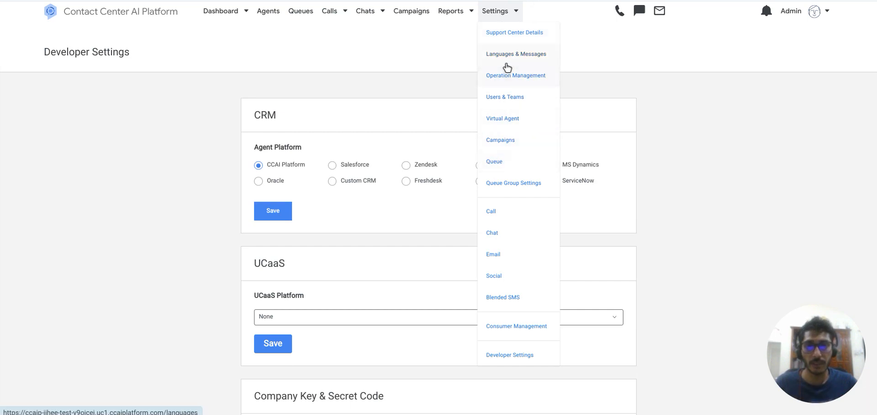
click(503, 121)
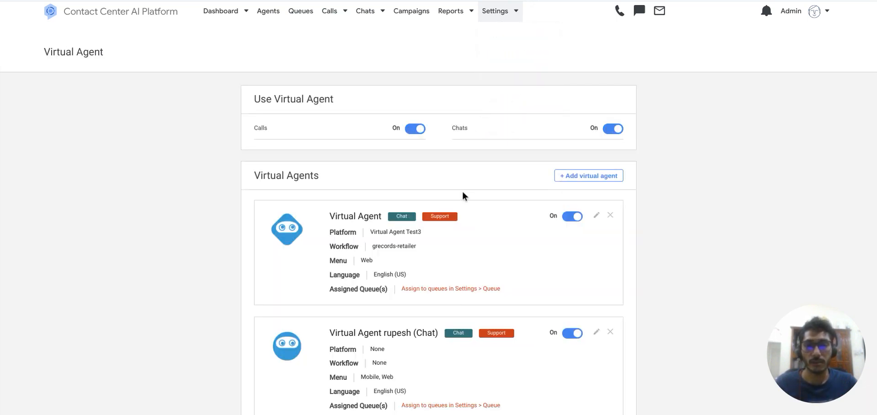
scroll(464, 192, down, 2)
scroll(463, 192, up, 2)
scroll(462, 191, down, 3)
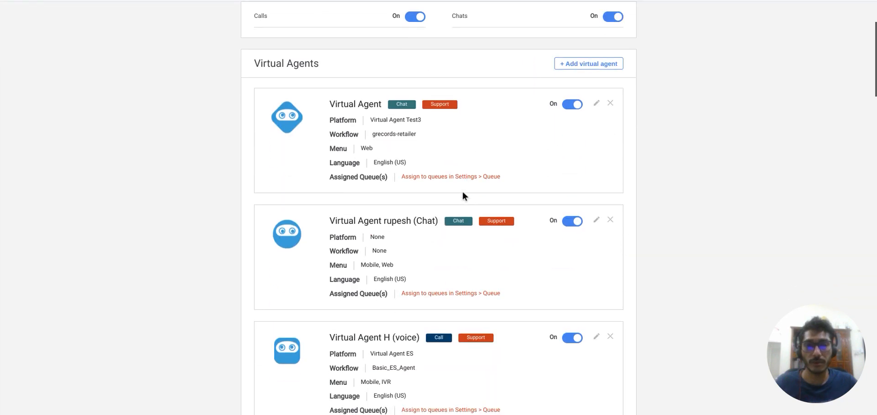
scroll(462, 191, up, 2)
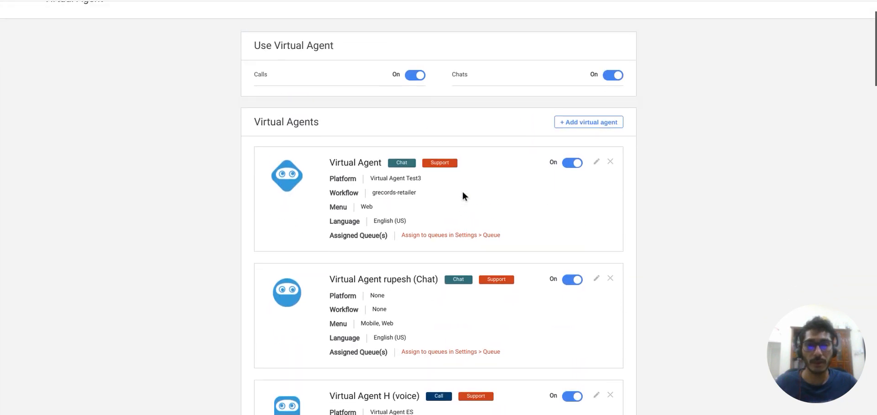
click(569, 127)
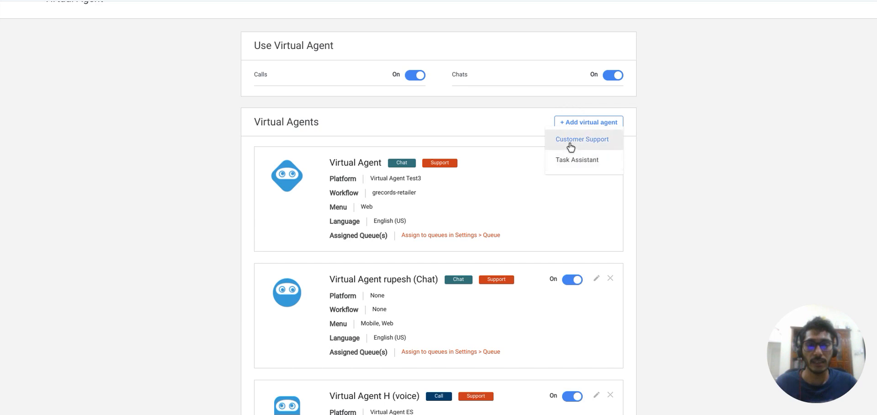
click(570, 142)
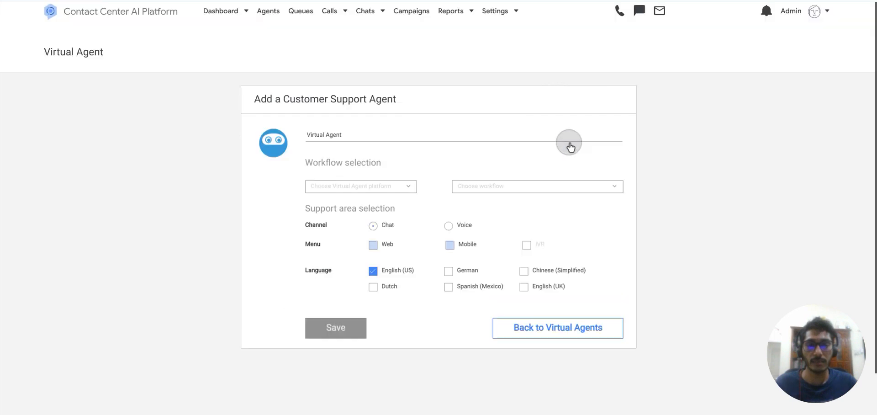
Replace the default name of the customer support agent with "TestVirtualAgent"
triple_click(345, 133)
key(BackSpace)
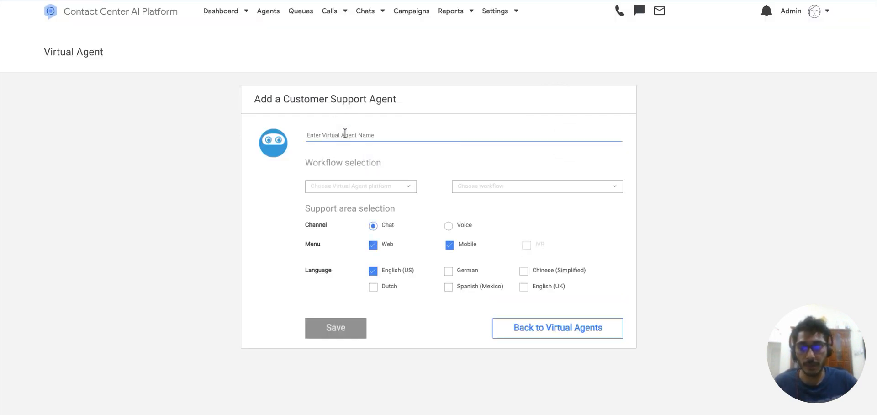
text(TestV)
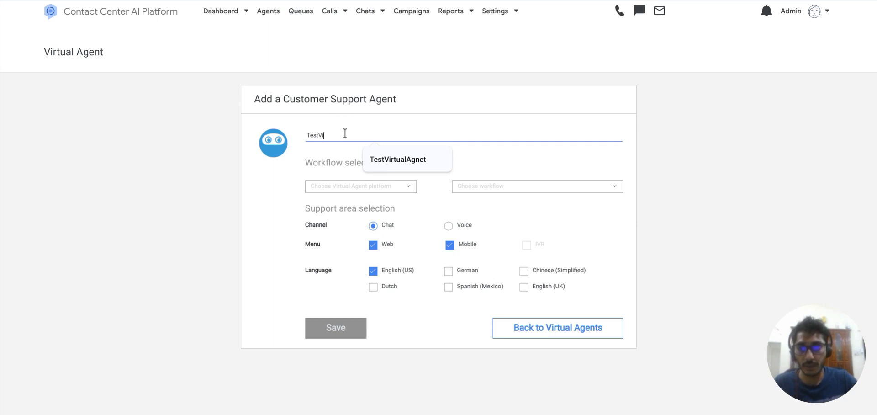
text(ir)
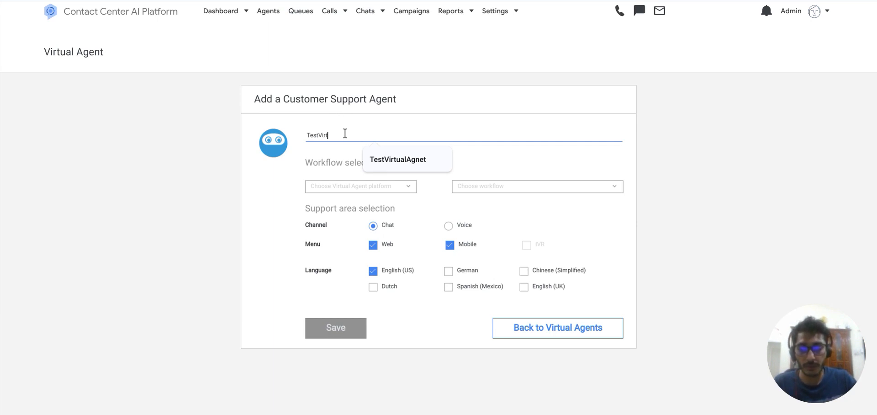
text(tualAg)
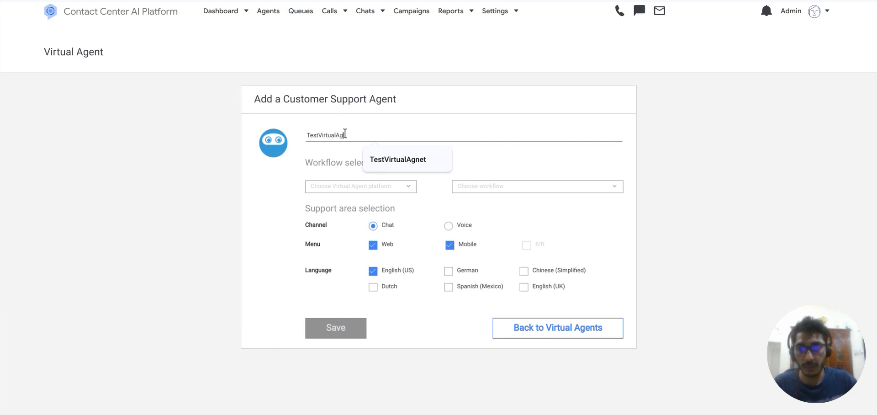
text(ent)
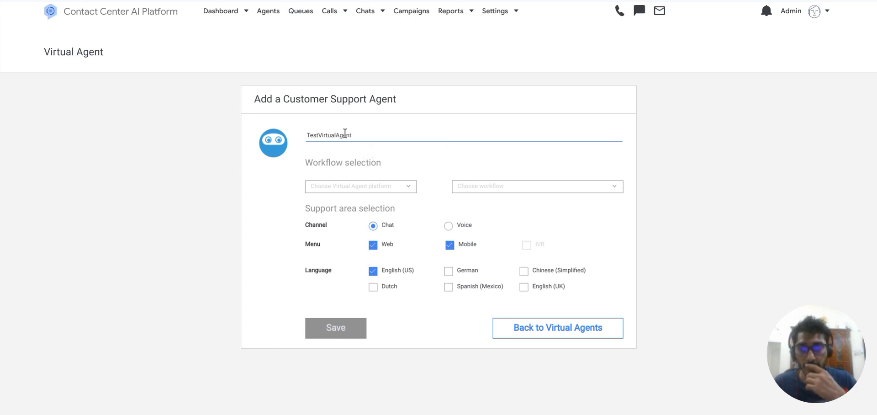
Select TestVirtualAgnet as the agent's virtual agent platform and TestVirtualAgent as its workflow
click(345, 188)
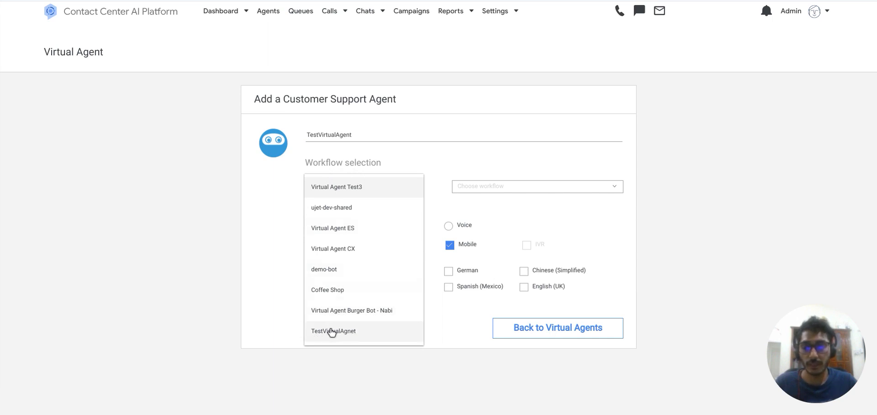
click(334, 332)
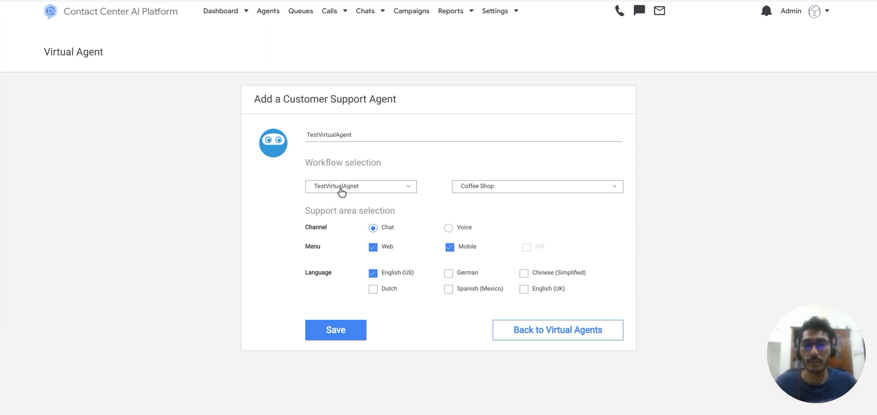
click(492, 189)
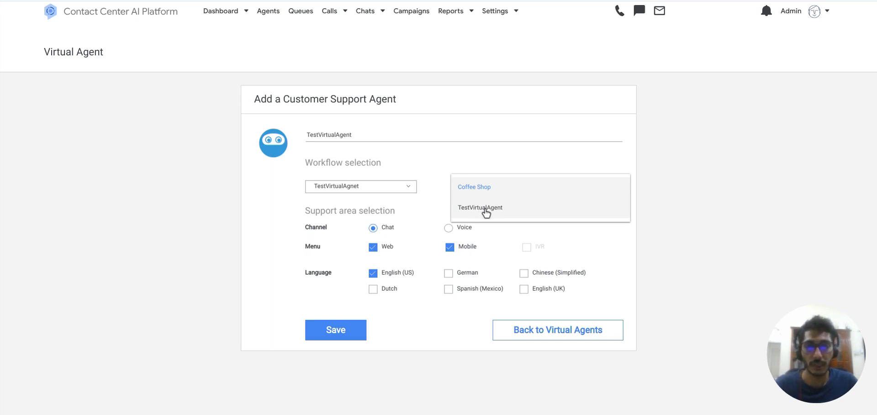
click(485, 212)
scroll(448, 207, down, 1)
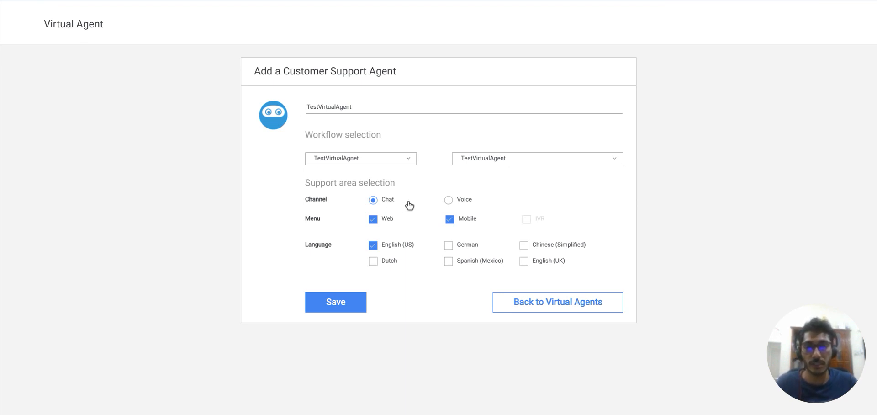
Try the Voice channel, set the channel back to Chat with the Web and Mobile menus, and save the agent
click(449, 202)
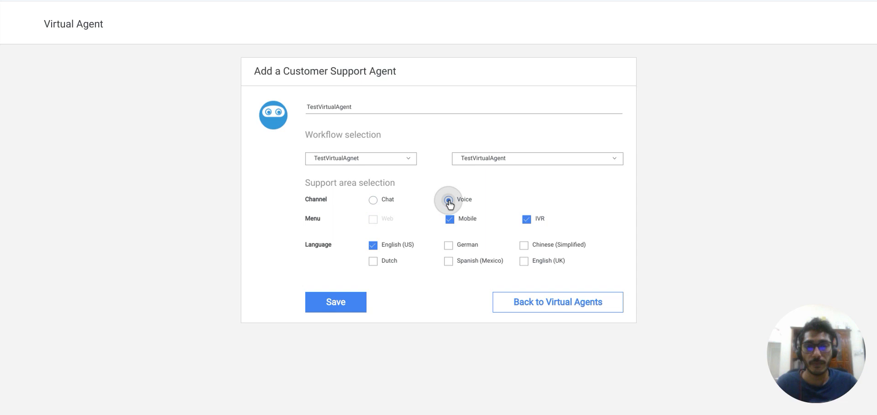
click(373, 201)
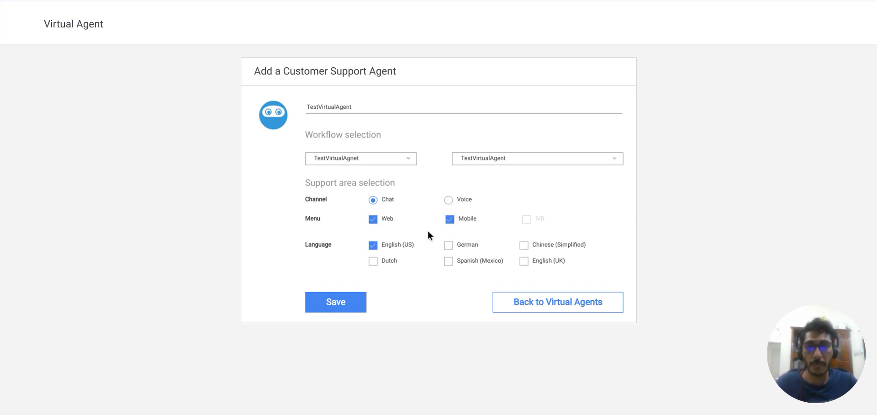
scroll(427, 229, down, 1)
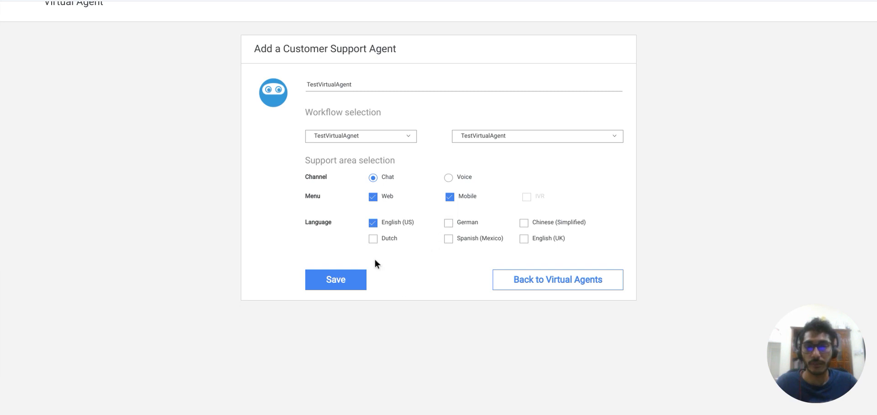
click(346, 280)
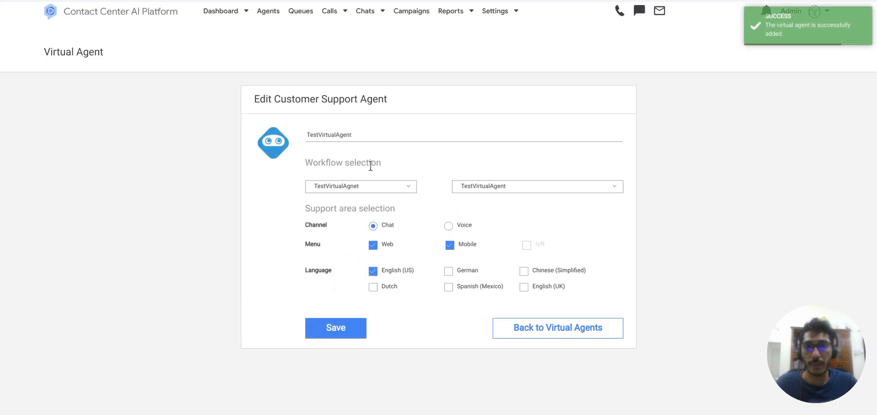
Return to the list of virtual agents and turn on TestVirtualAgent
click(547, 329)
scroll(387, 240, down, 10)
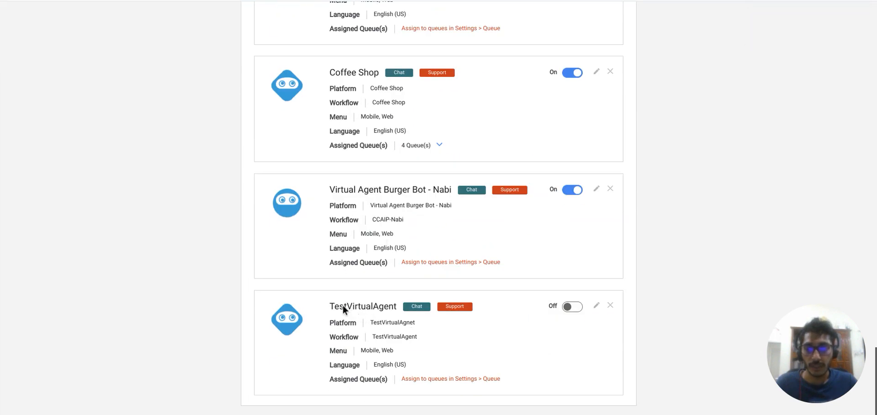
click(569, 307)
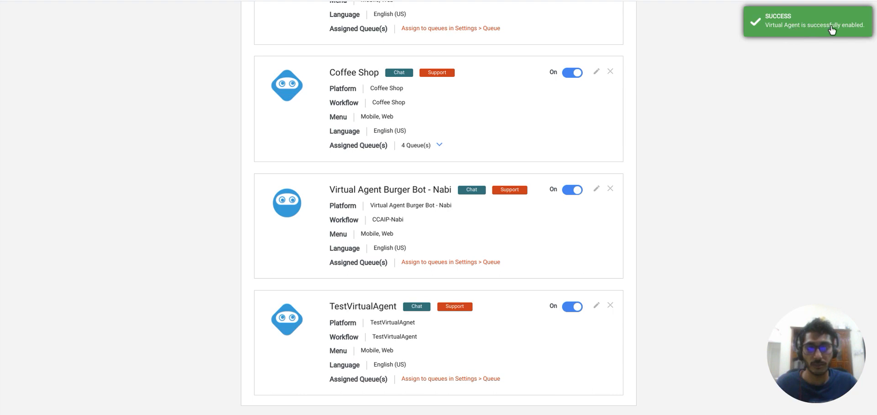
Go to the queue settings for the Web channel and open the web menu structure for editing
scroll(482, 301, up, 15)
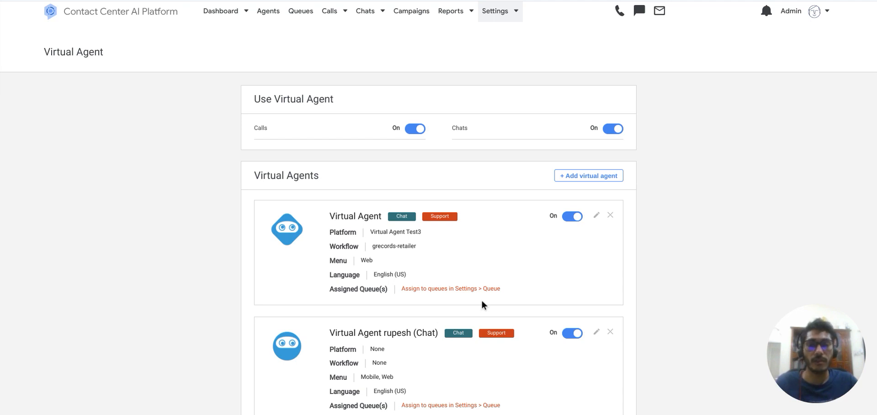
click(502, 20)
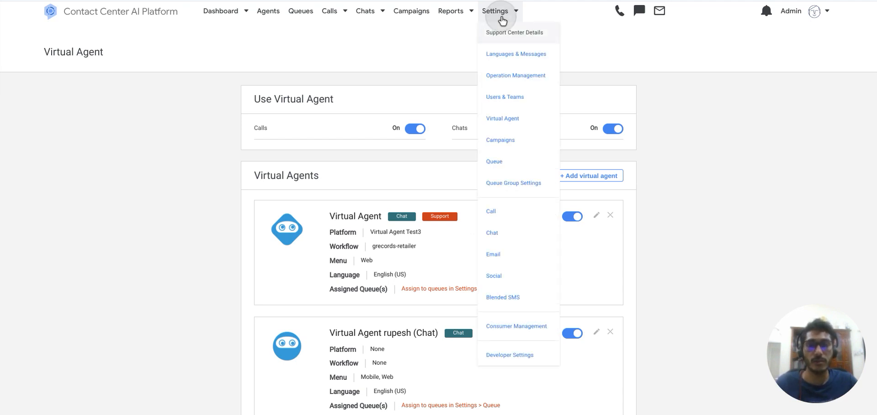
click(496, 166)
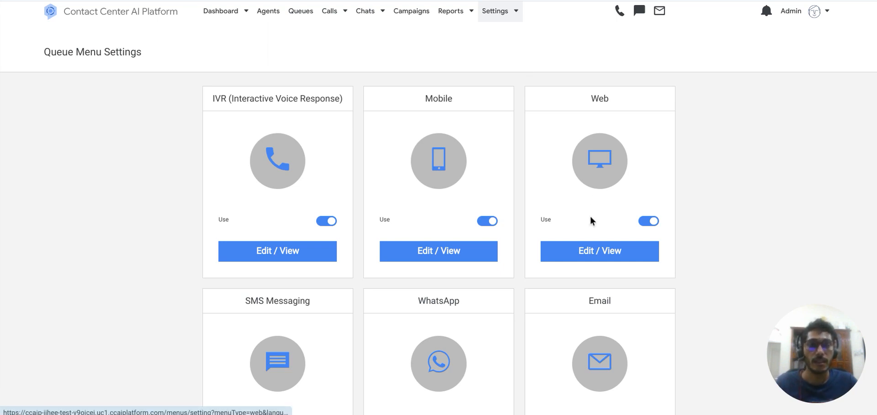
click(587, 251)
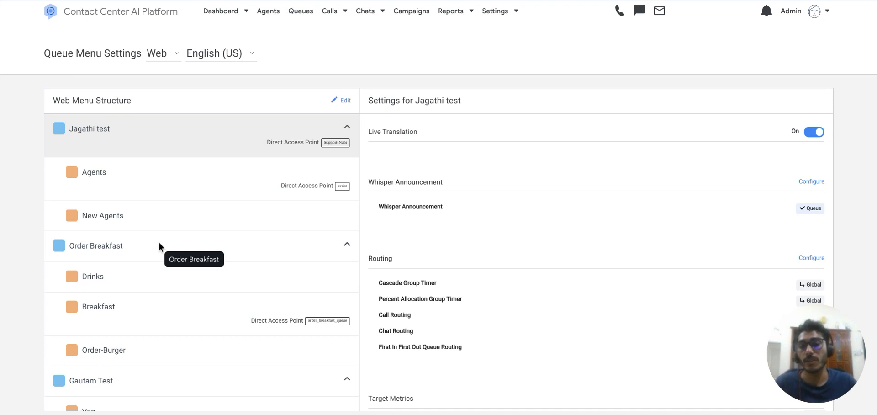
click(129, 248)
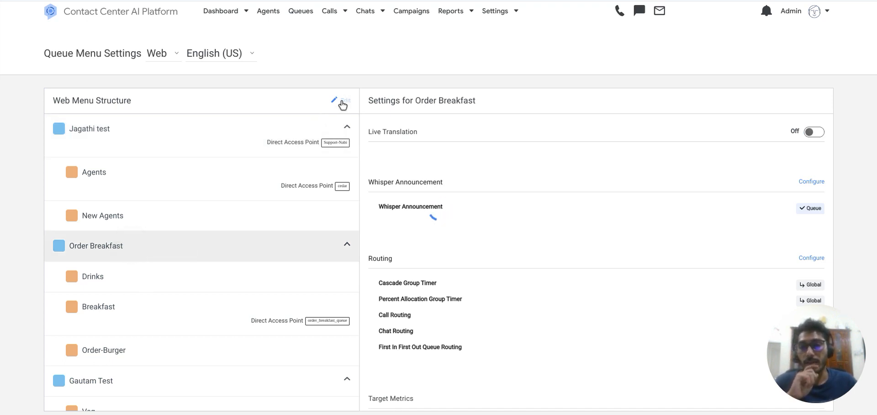
click(343, 106)
Add a new item after Order-Burger in the web menu structure and make it a sub-item of Order Breakfast
scroll(429, 201, down, 1)
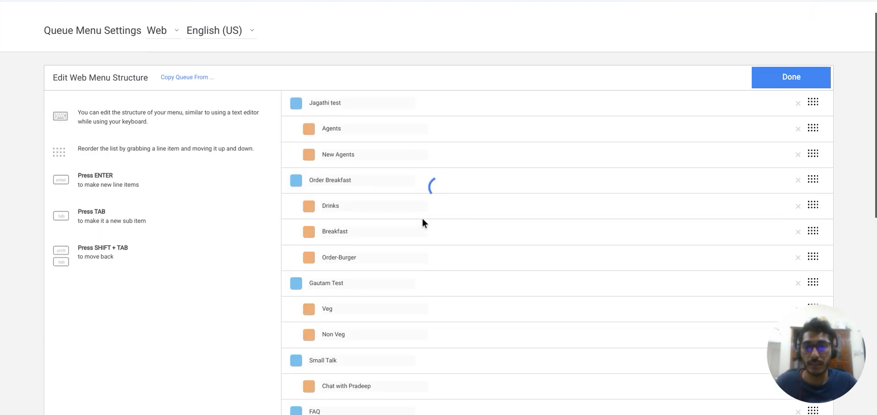
scroll(421, 216, down, 1)
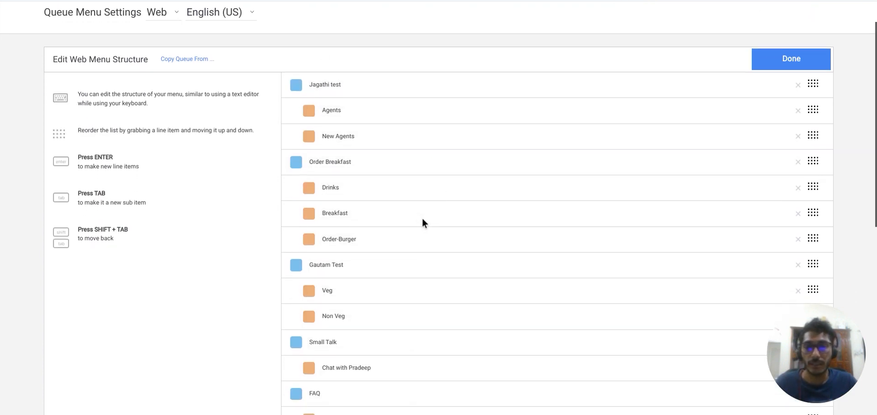
click(514, 163)
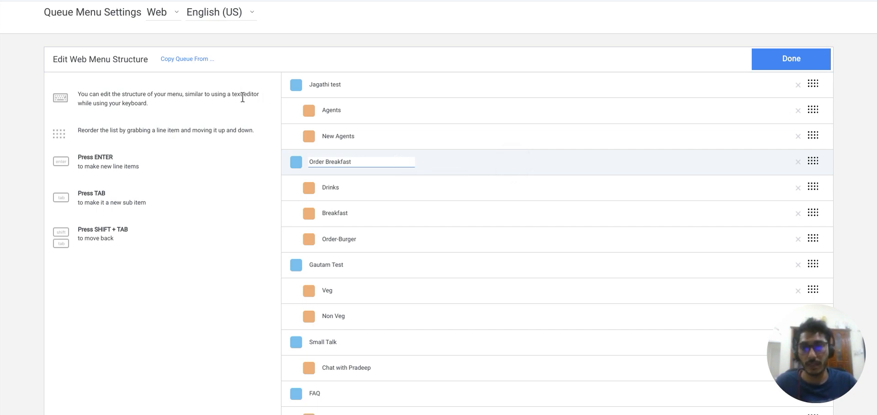
scroll(242, 96, up, 1)
click(397, 191)
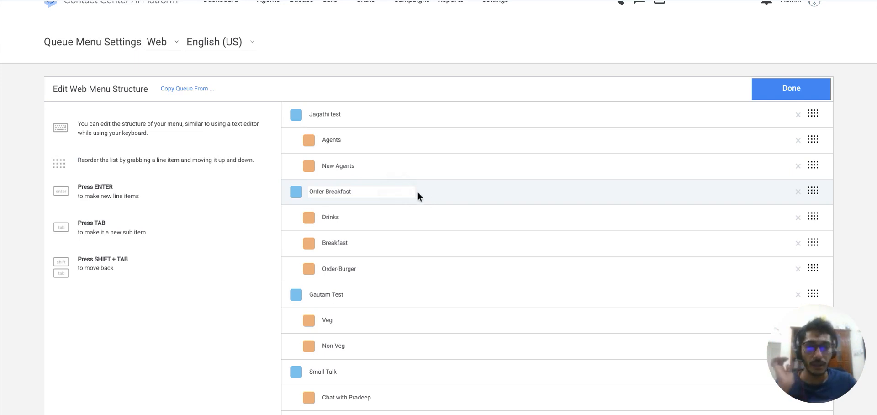
click(406, 189)
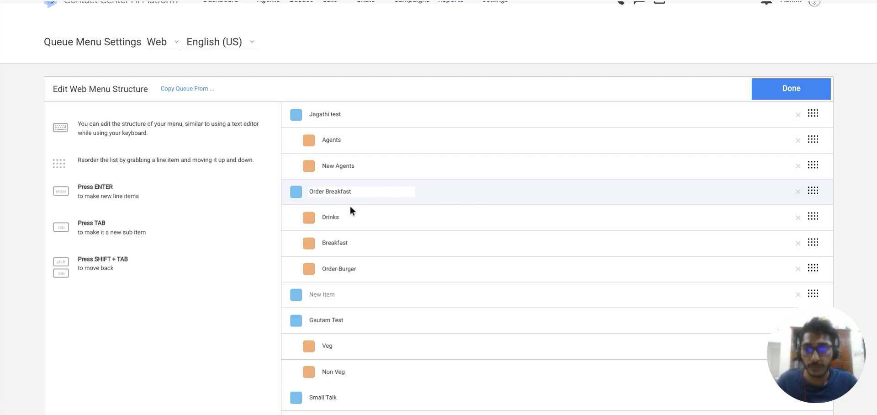
click(365, 268)
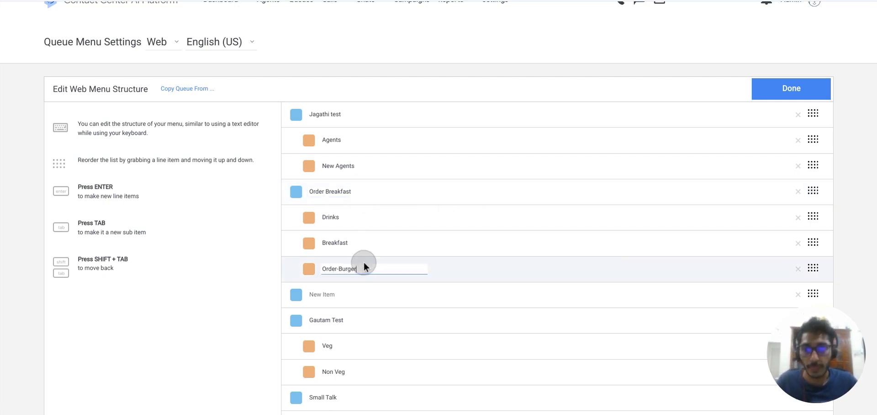
click(372, 190)
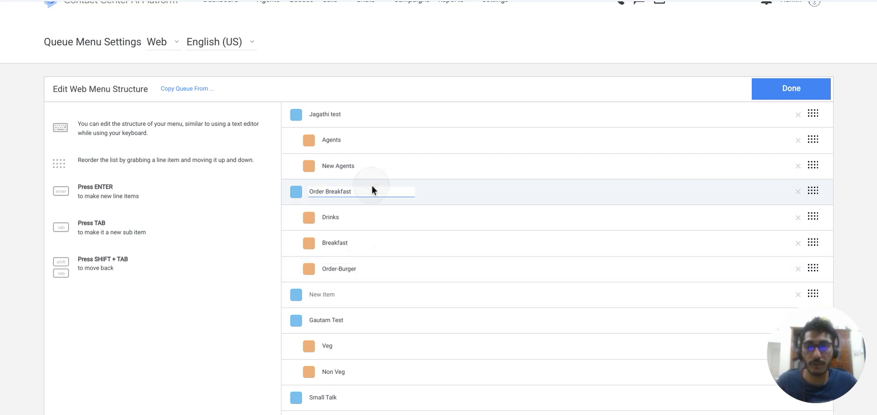
scroll(376, 242, down, 1)
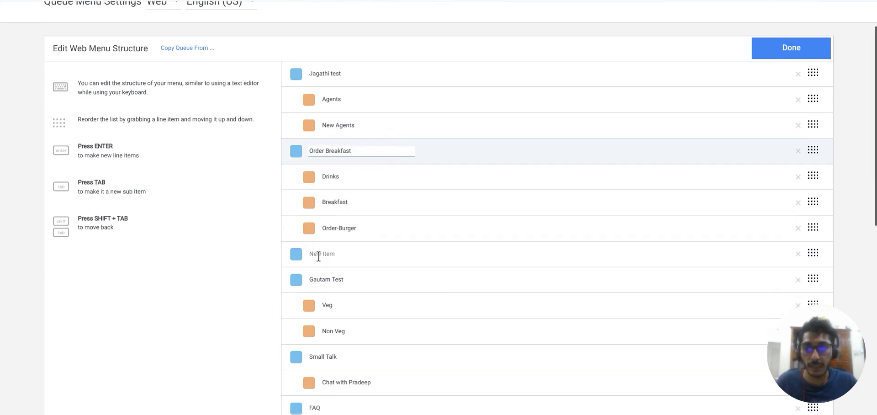
click(318, 256)
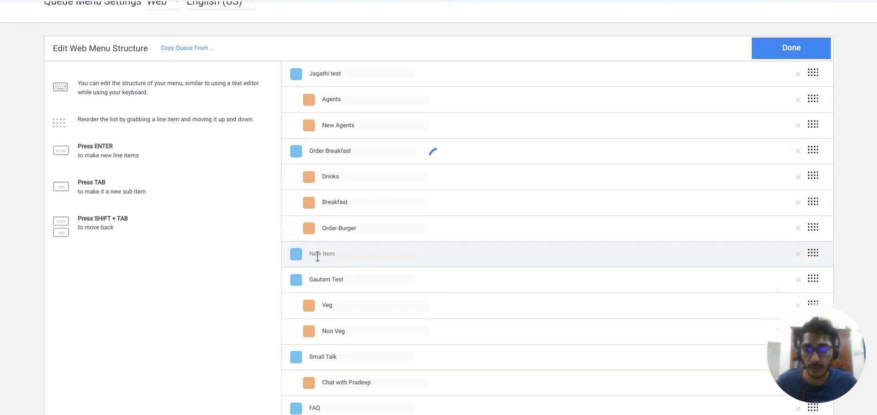
key(Tab)
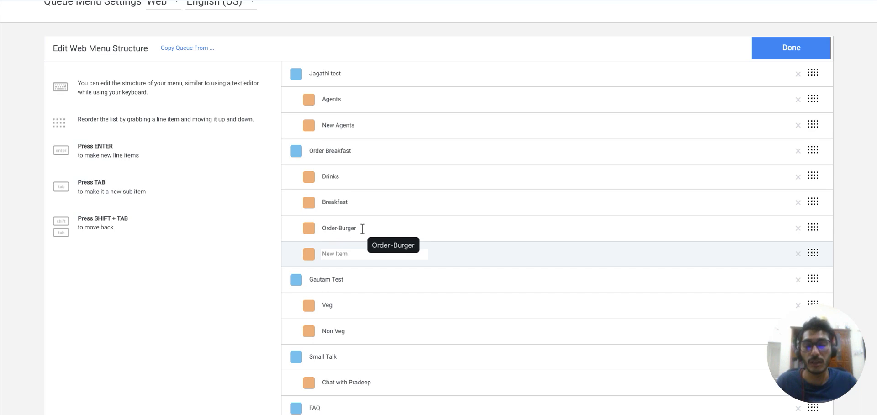
Name the new Order Breakfast sub-item TestVirtualAgent and finish editing the web menu structure
click(363, 228)
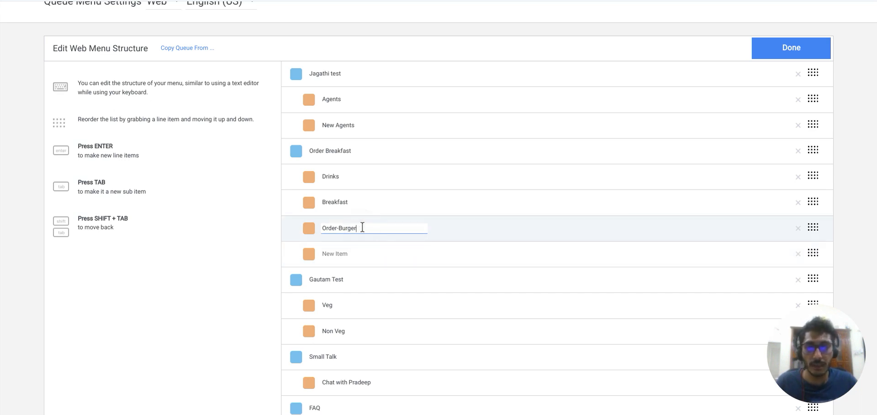
click(356, 251)
text(TestVirtualA)
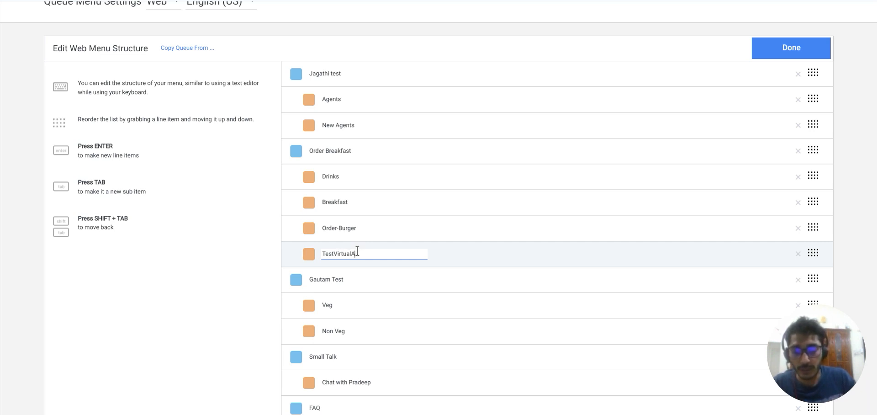
key(BackSpace)
key(BackSpace)
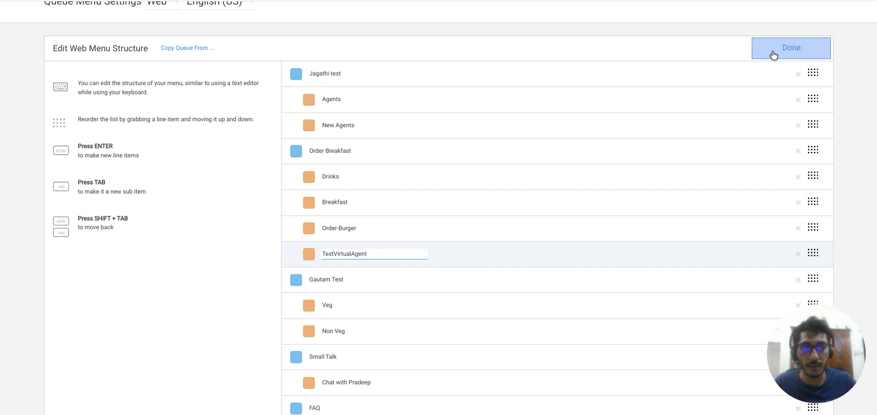
click(773, 54)
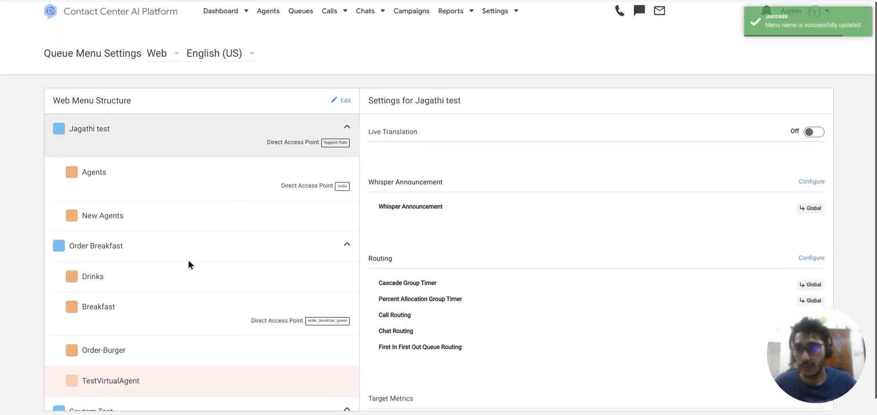
Assign the virtual agent TestVirtualAgent to the TestVirtualAgent queue under Order Breakfast and save the assignment
scroll(189, 264, down, 3)
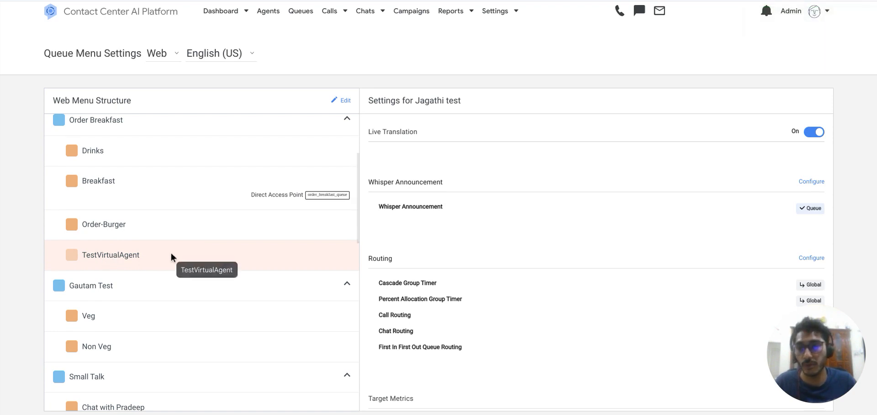
scroll(171, 257, up, 1)
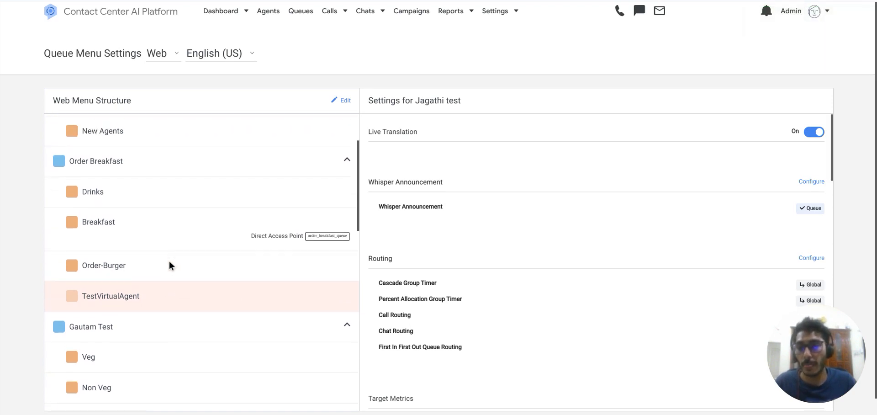
click(160, 296)
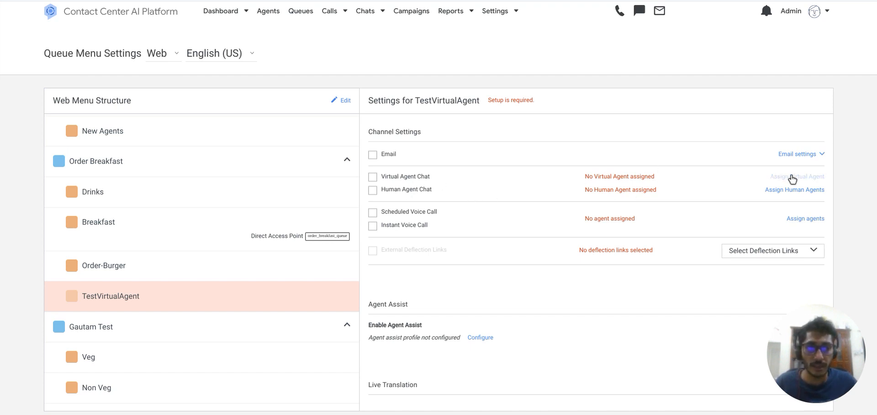
click(796, 177)
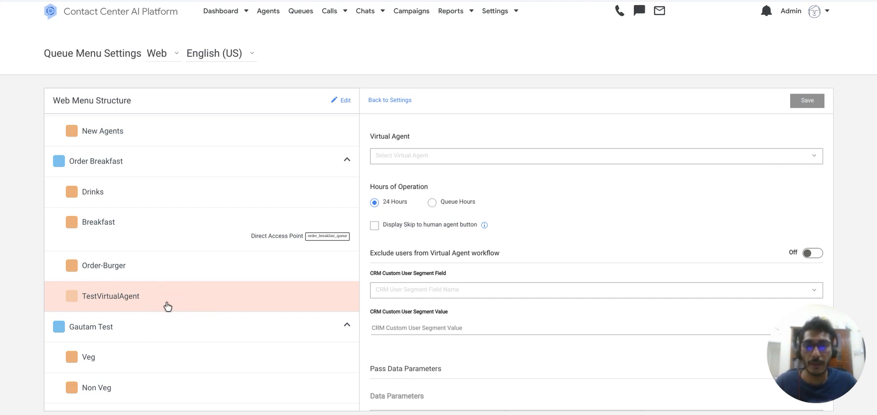
click(425, 156)
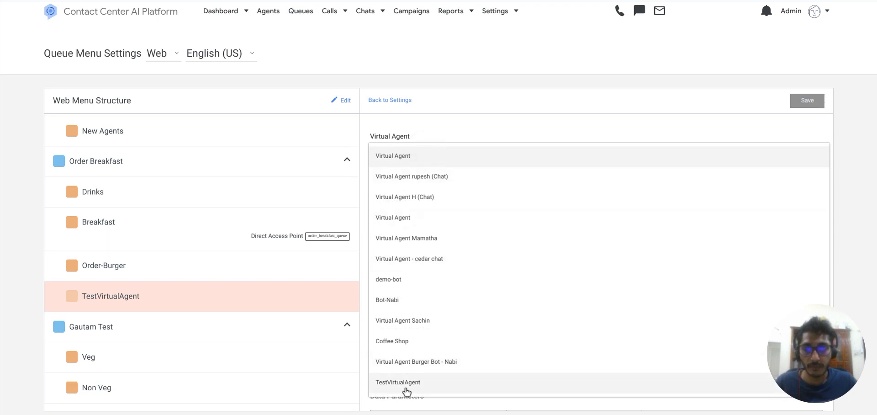
click(401, 388)
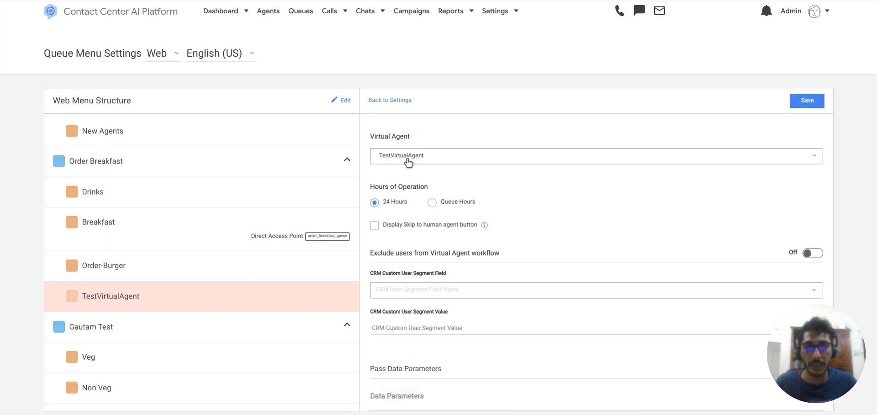
scroll(499, 184, down, 1)
scroll(498, 183, down, 1)
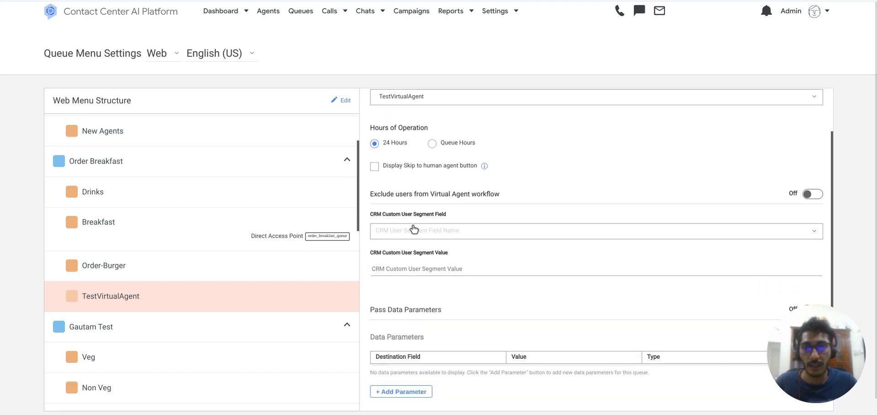
scroll(414, 227, up, 2)
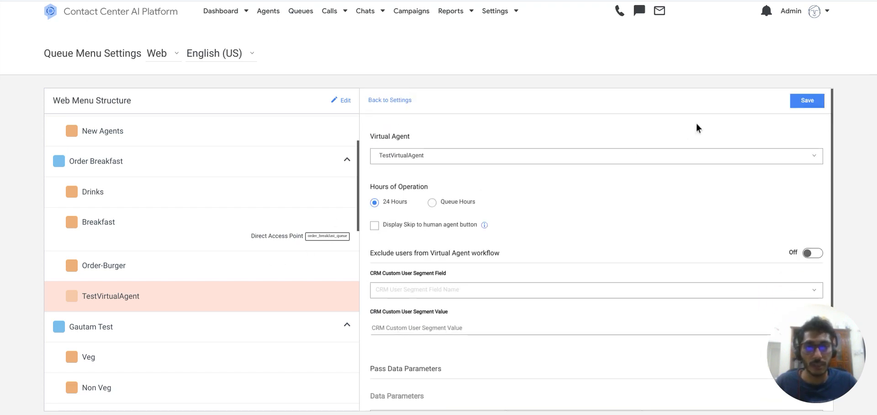
click(797, 102)
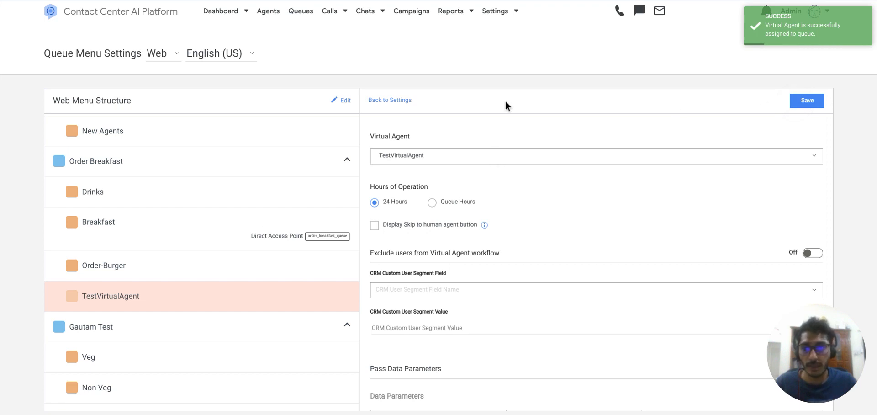
Return to the TestVirtualAgent queue settings and enable the Virtual Agent Chat channel
click(386, 100)
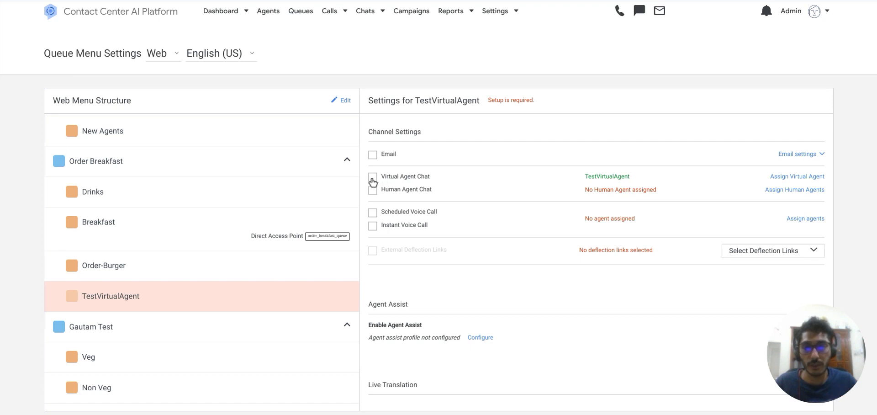
click(373, 178)
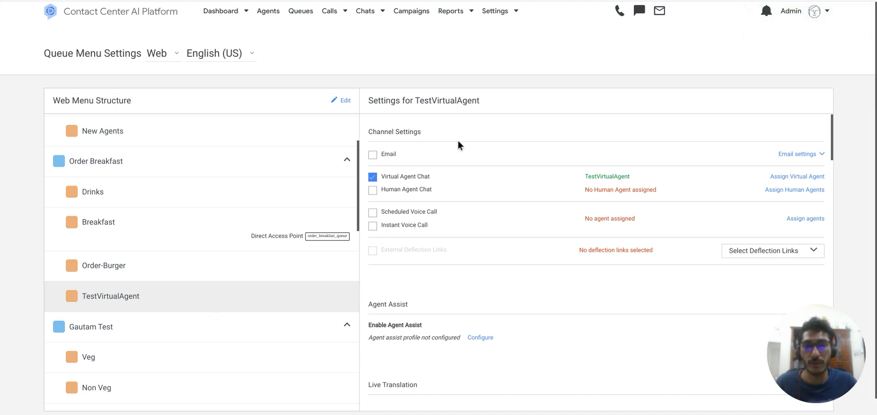
scroll(457, 151, down, 3)
scroll(457, 152, up, 3)
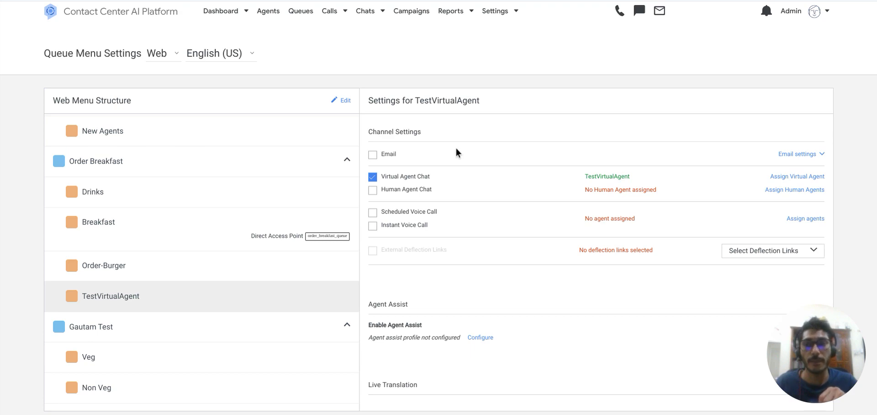
Switch to the web SDK demo site and open the simple demo
key(alt+Tab)
key(alt+Tab)
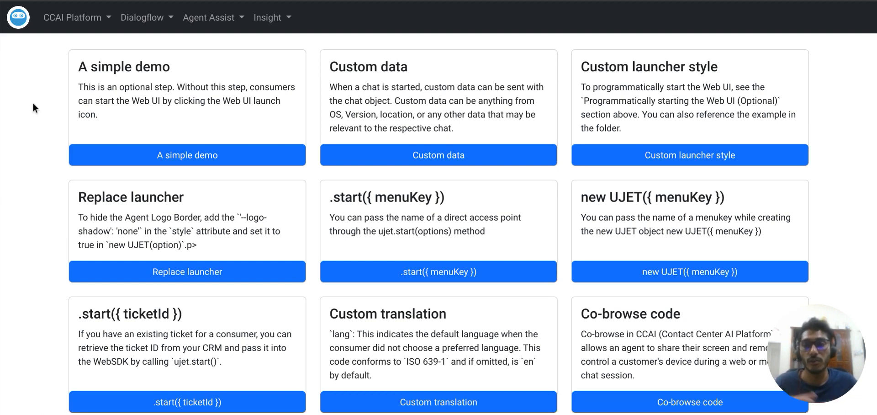
click(207, 155)
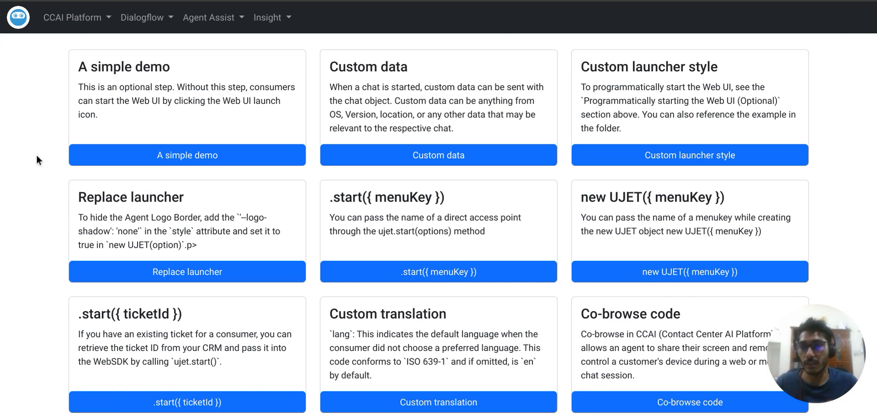
click(139, 153)
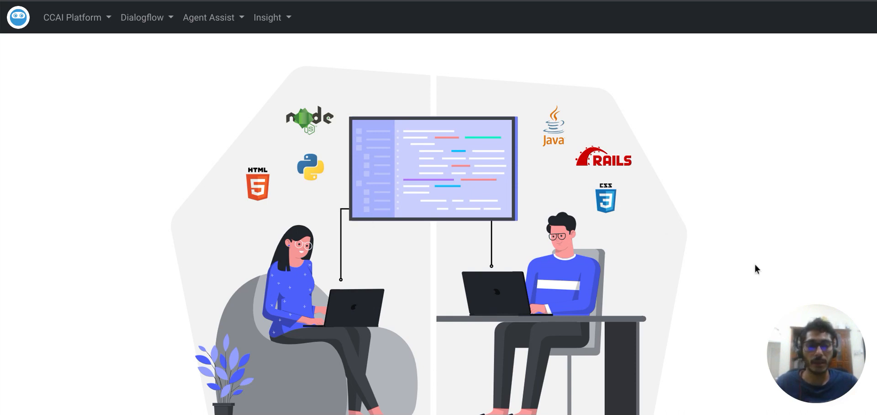
Zoom the demo page out to 50% to make the chat launcher accessible
mouse_move(810, 382)
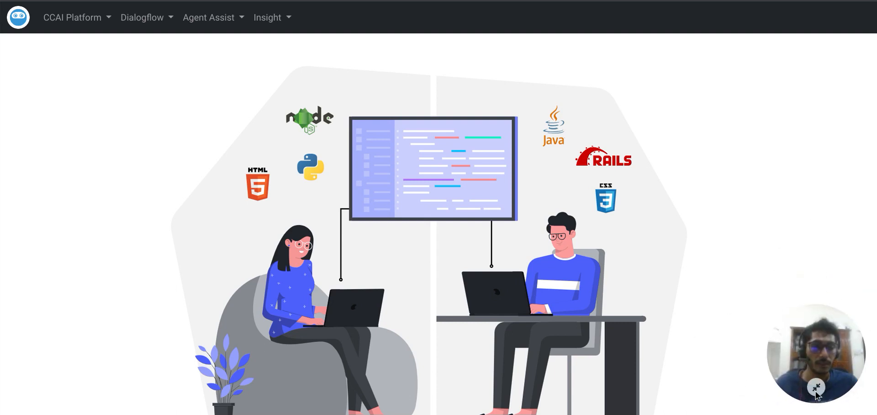
click(816, 391)
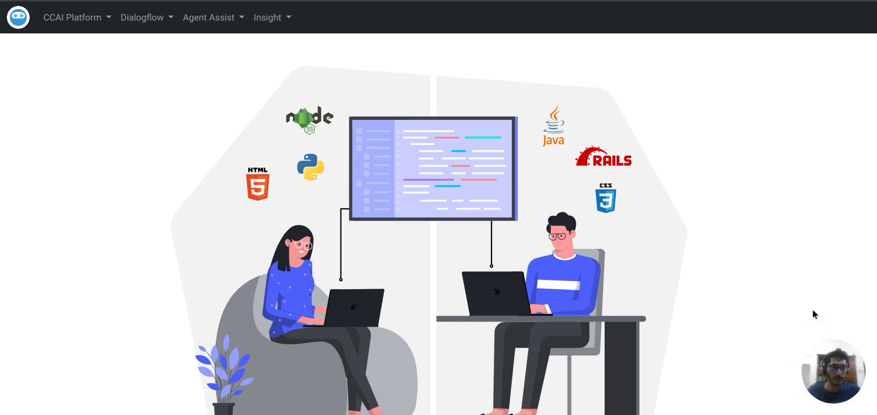
mouse_move(821, 368)
key(ctrl+minus)
key(ctrl+minus)
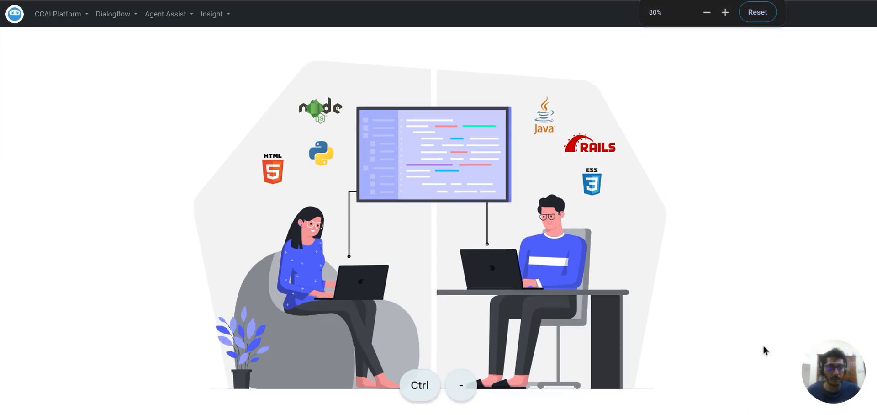
key(ctrl+minus)
key(ctrl+minus)
key(ctrl+minus)
key(ctrl+minus)
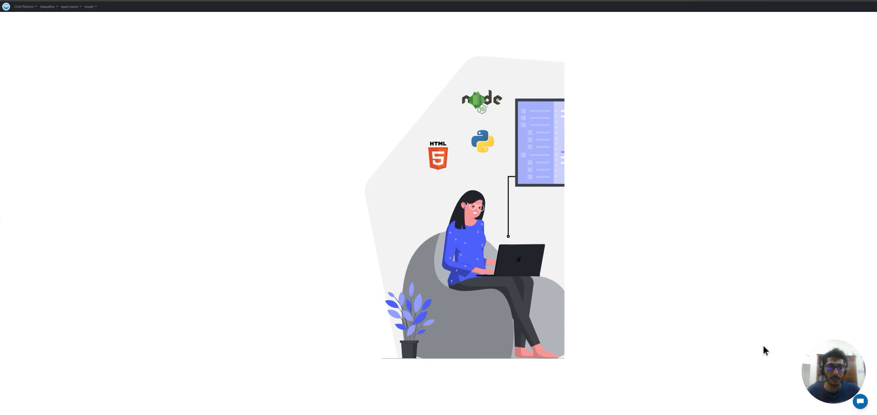
key(ctrl+equal)
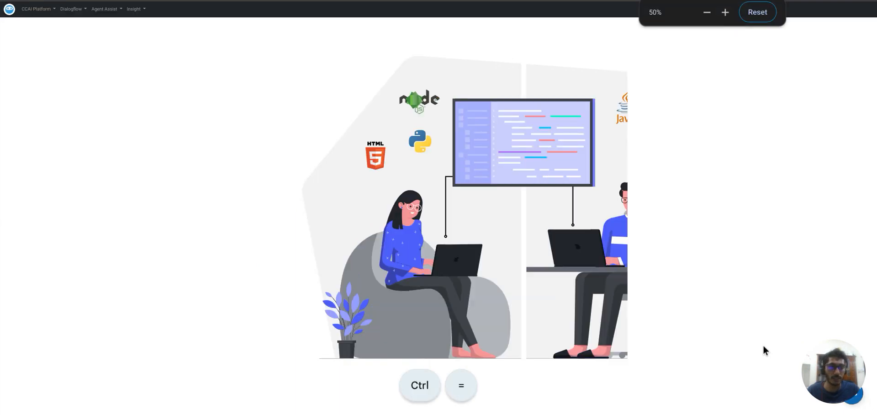
drag(845, 373, 784, 355)
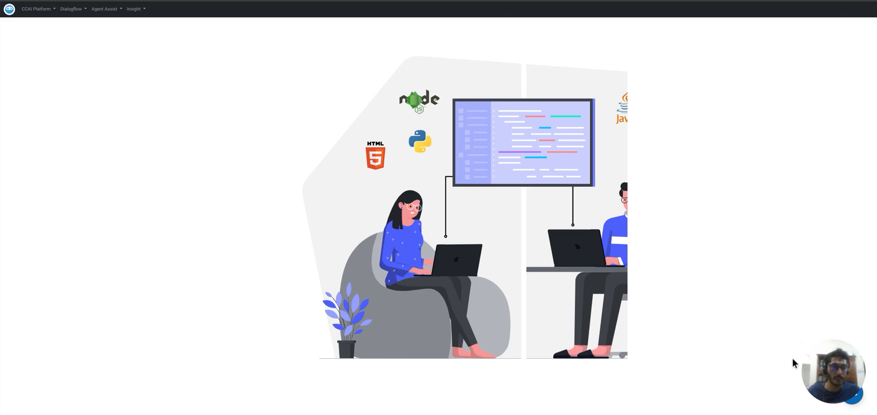
Open the demo page's chat widget, accept the offer of help, and enlarge the page so the menu options are readable
click(856, 399)
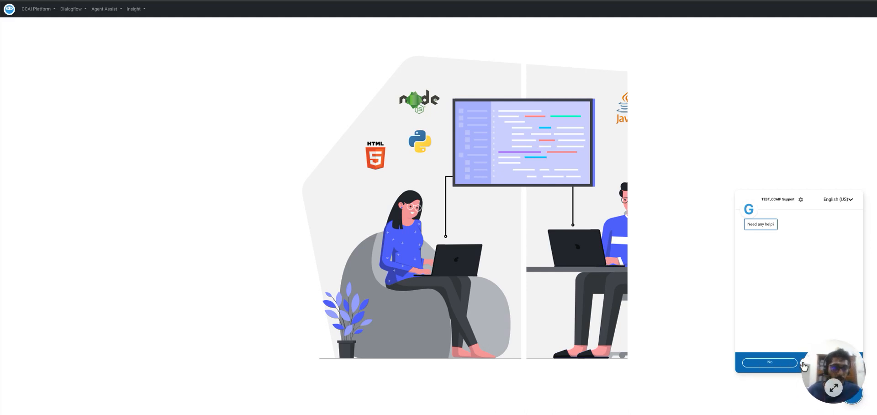
click(804, 365)
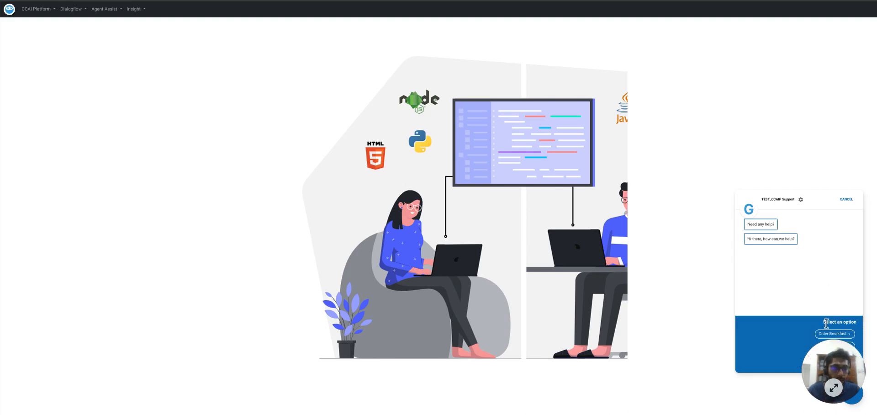
key(ctrl+equal)
key(ctrl+equal)
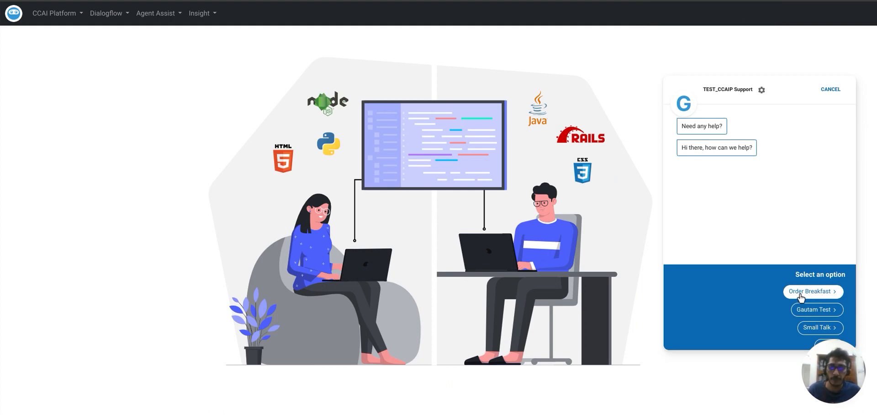
Check the web queue menu structure against the chat widget and choose Order Breakfast and its TestVirtualAgent queue in the chat
key(alt+Tab)
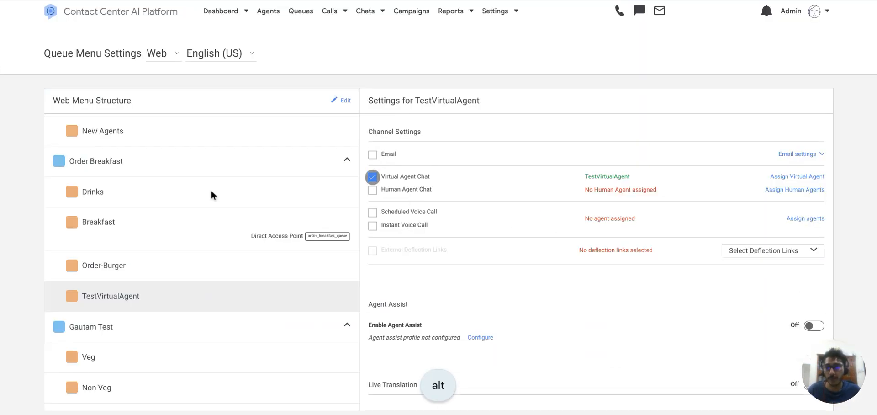
key(alt+Tab)
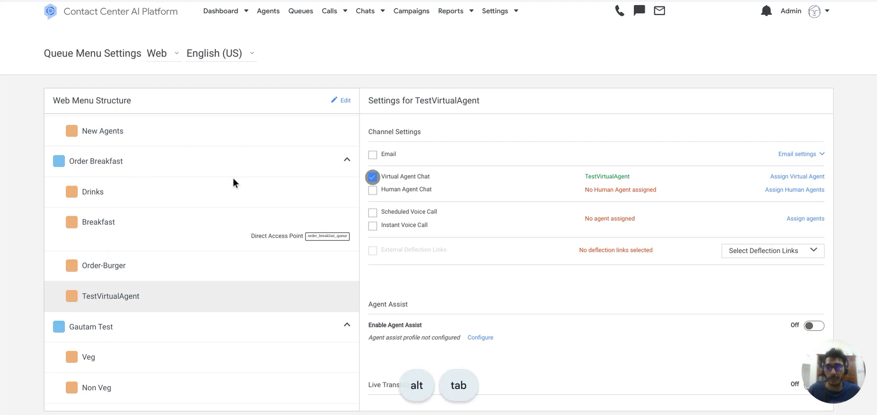
click(805, 293)
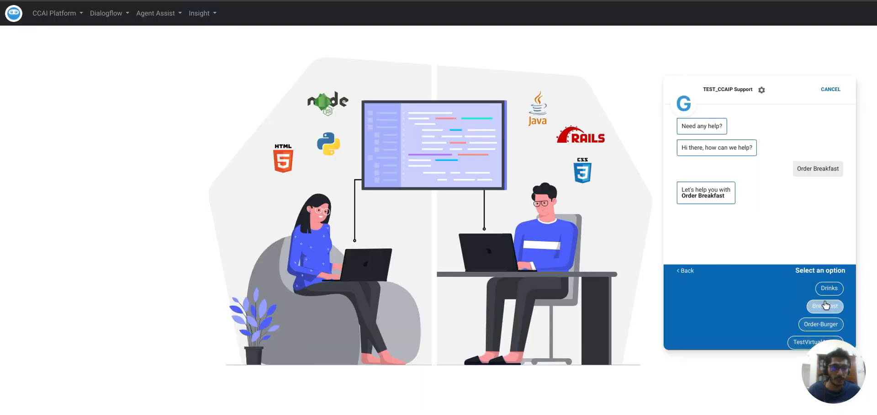
key(alt+Tab)
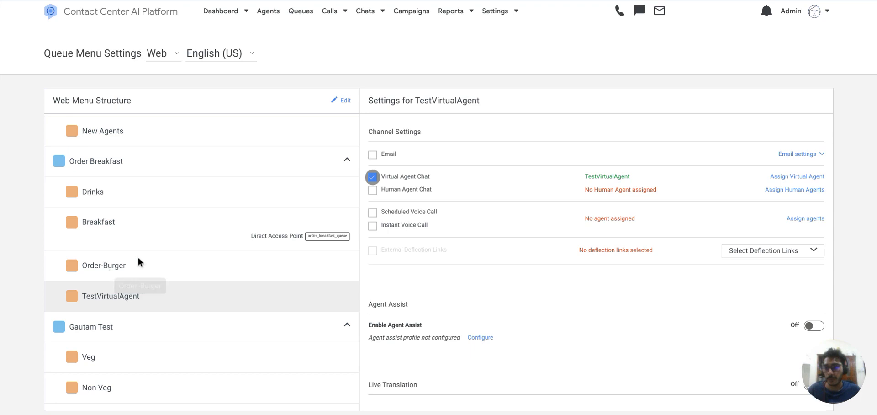
key(alt+Tab)
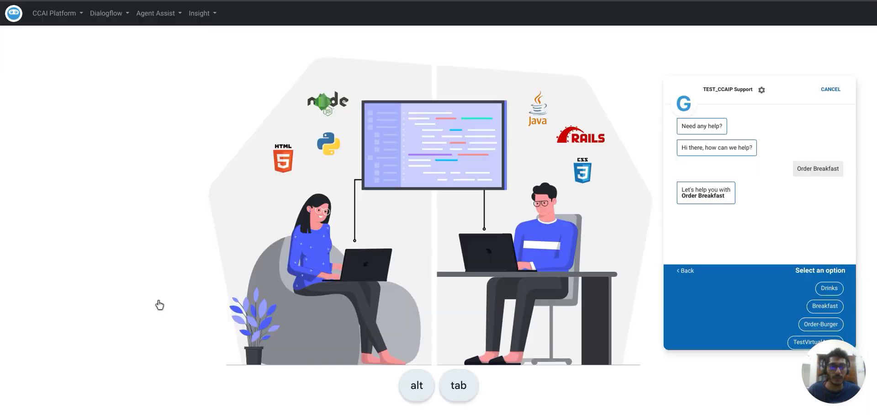
click(802, 342)
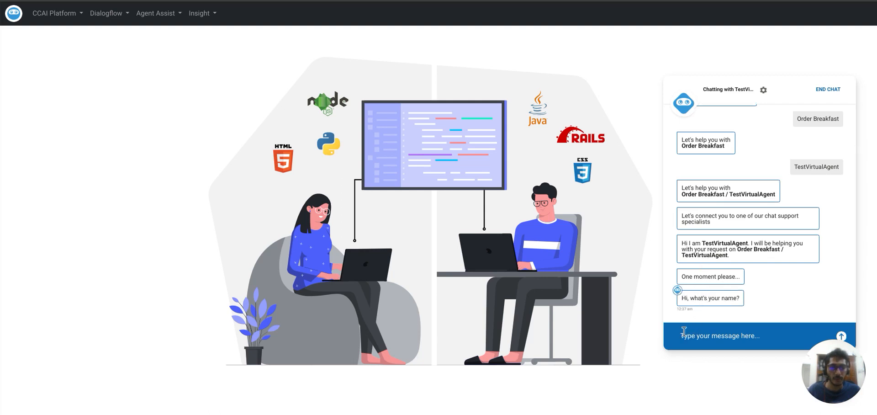
Answer the virtual agent's opening question by sending the customer's first name
click(684, 332)
text(Rupesh)
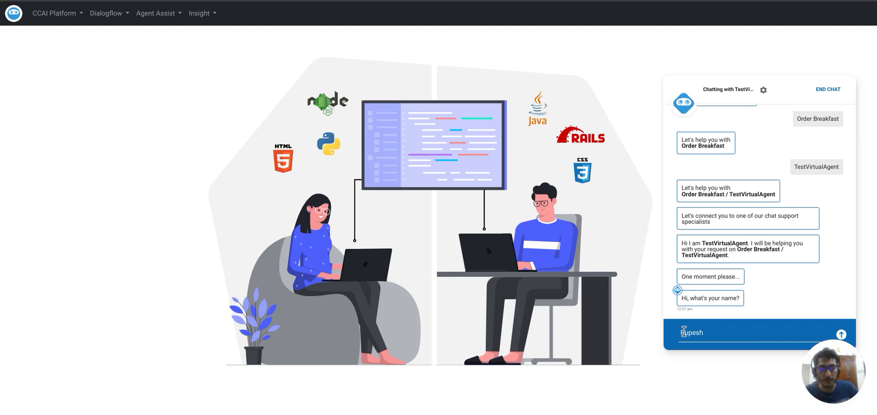
key(Return)
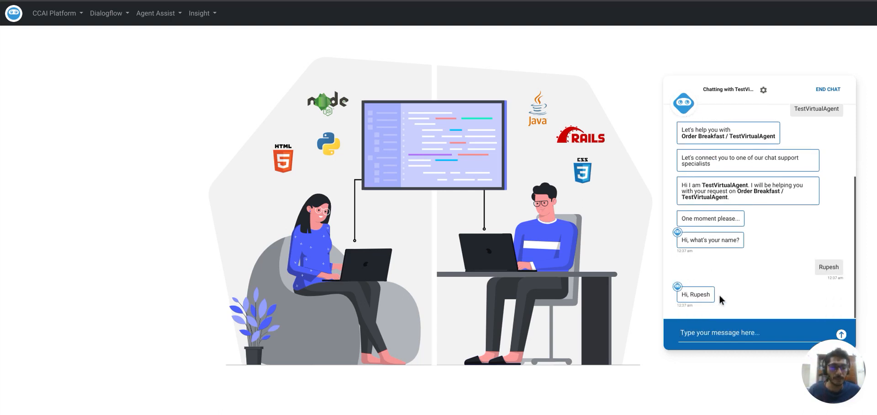
click(680, 329)
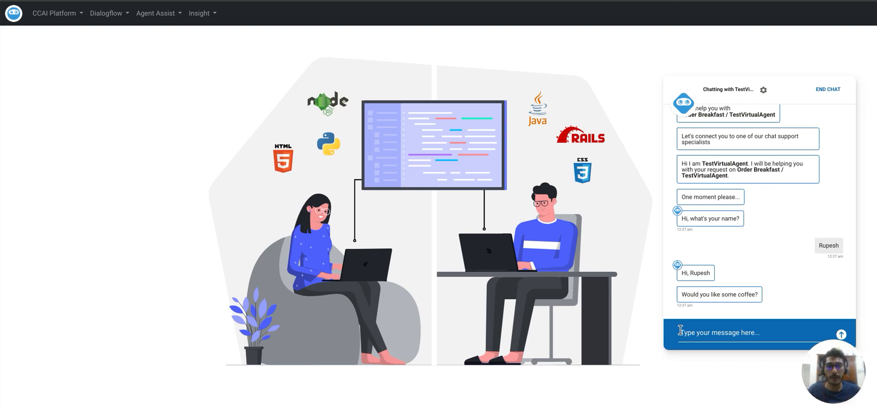
Switch to Contact Center AI Platform, open the connected chats list, and examine the ongoing chat's assigned agent, queue and Answered By columns
key(ctrl+Tab)
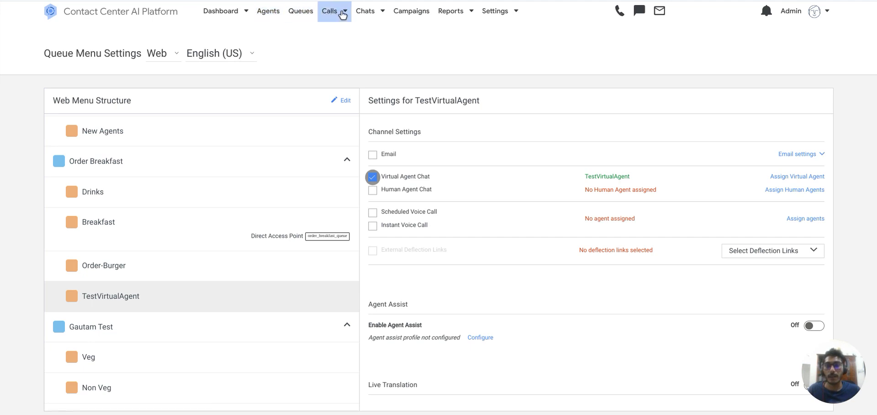
click(368, 11)
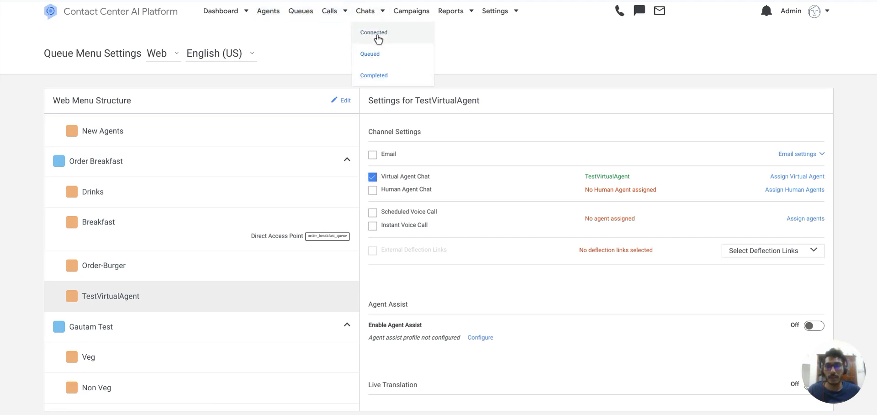
click(377, 36)
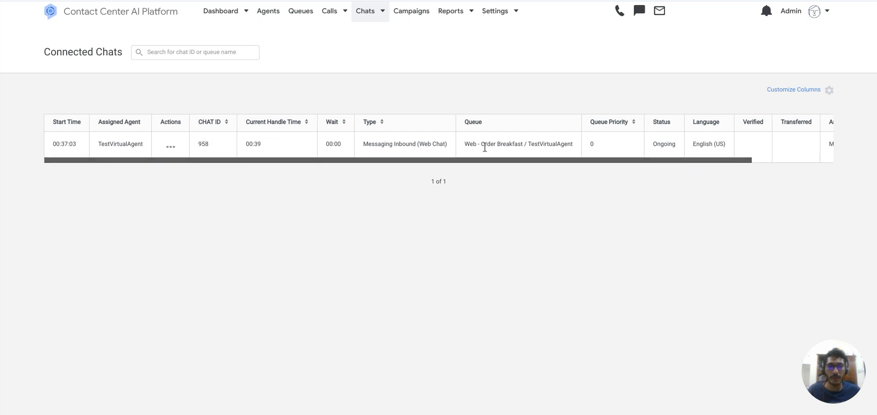
scroll(485, 147, right, 3)
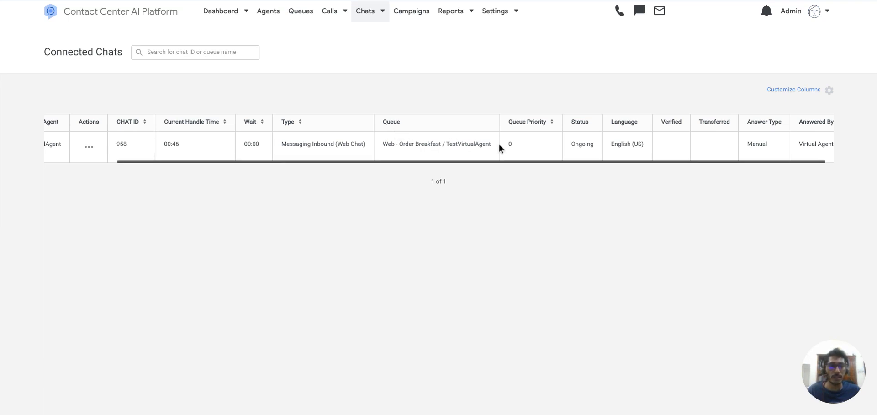
scroll(499, 147, right, 1)
scroll(709, 147, left, 1)
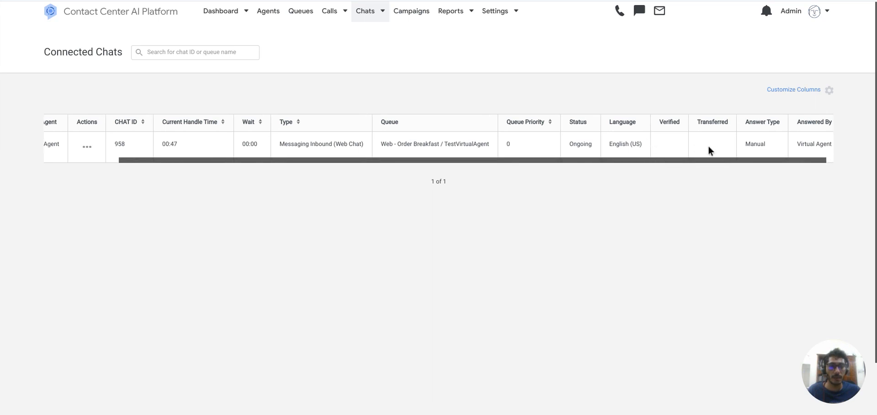
scroll(775, 148, right, 1)
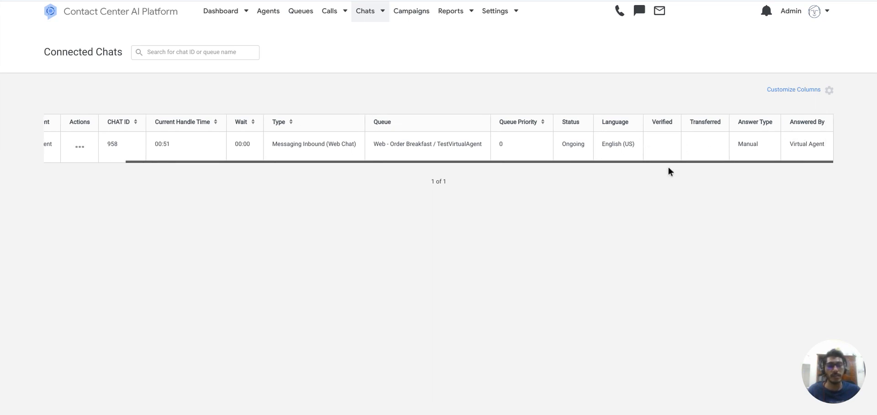
scroll(667, 140, left, 5)
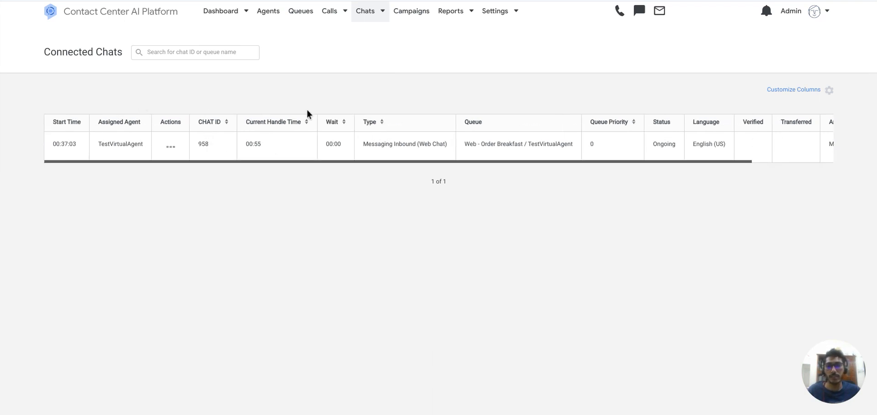
Return to the demo chat, reply "Yes" to the coffee offer, and reply "no" to the breakfast offer
key(alt+Tab)
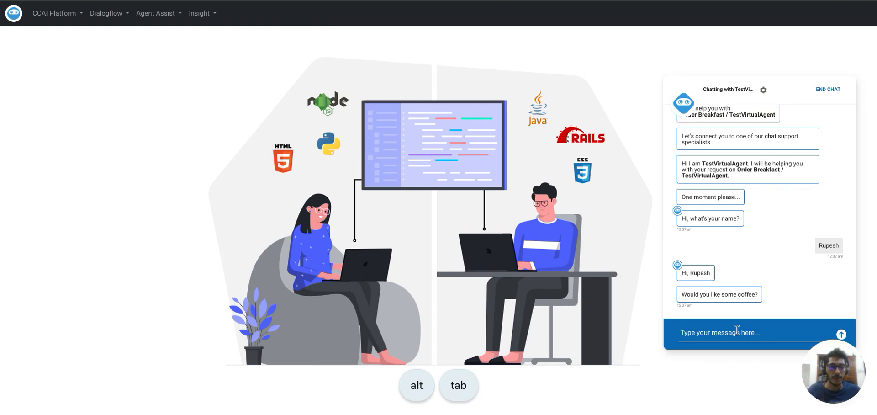
click(707, 336)
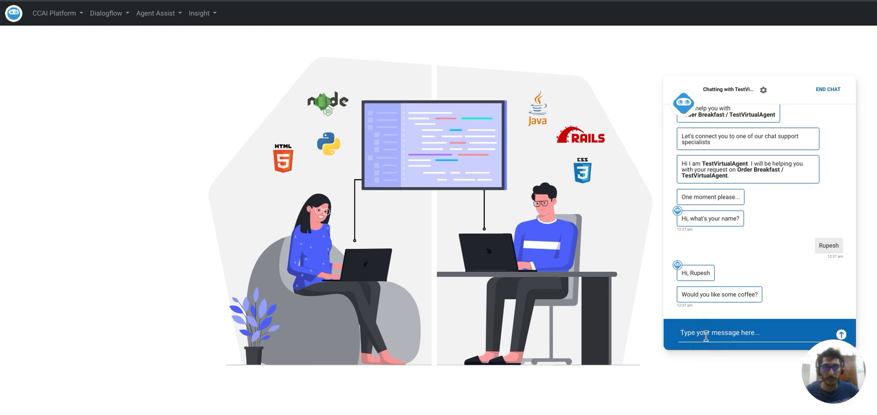
text(Yes)
key(Return)
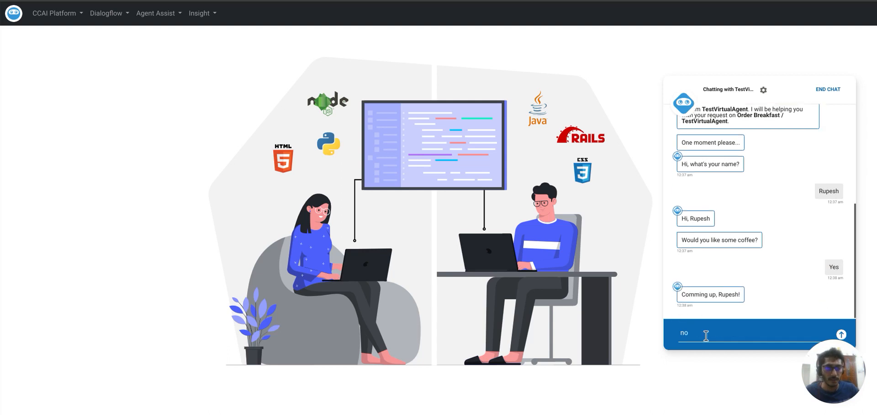
text(no)
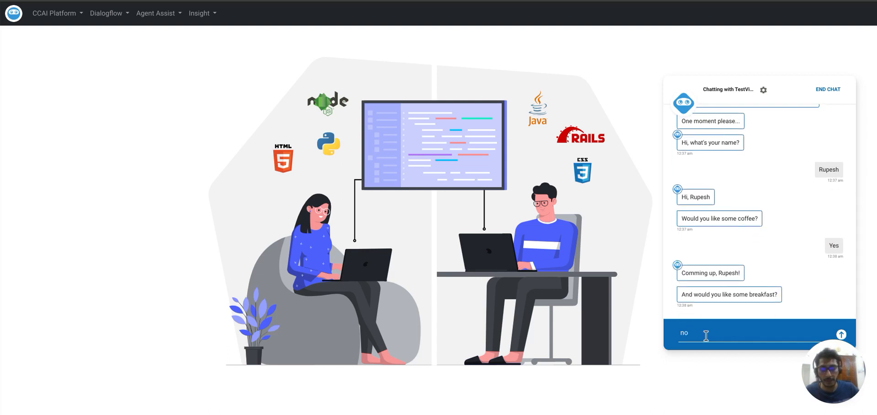
key(Return)
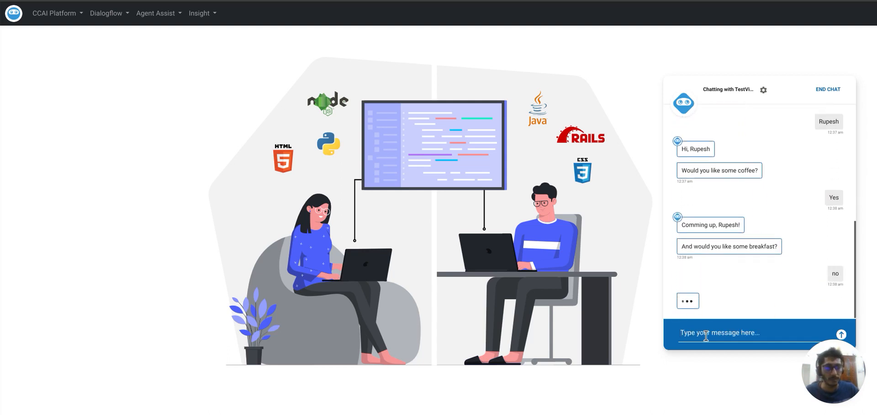
Reply "dine" to the dine-in or take-away question and "no" to the offer of further help
text(dine)
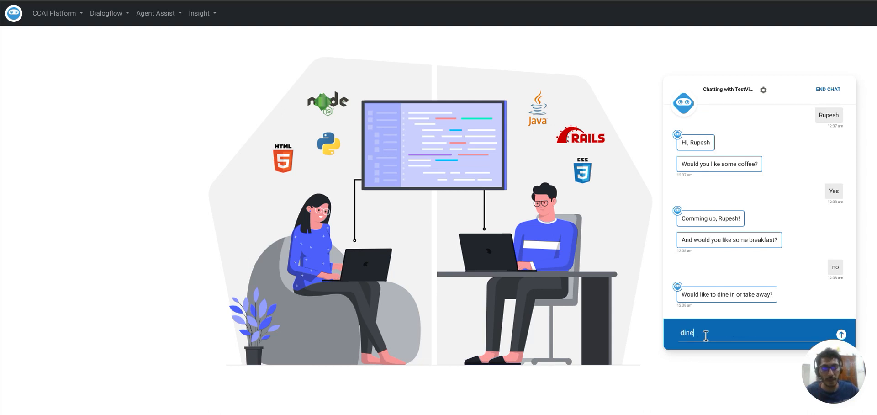
key(Return)
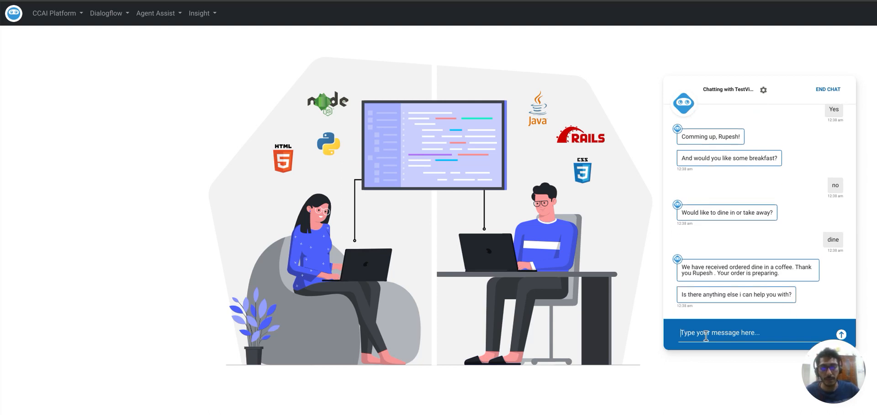
text(no)
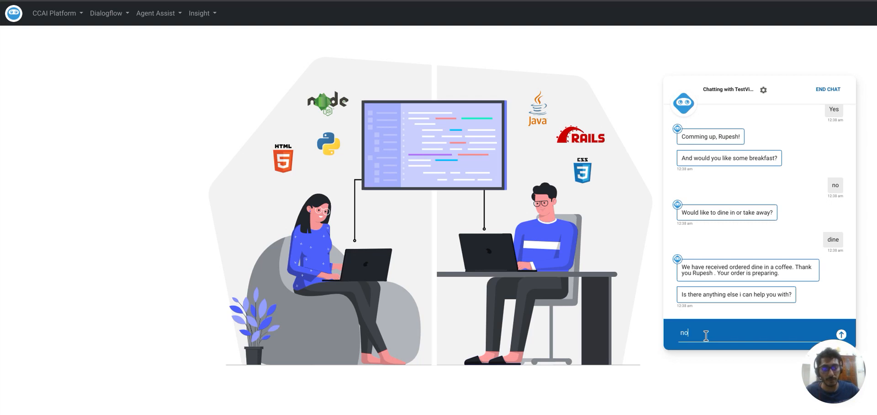
key(Return)
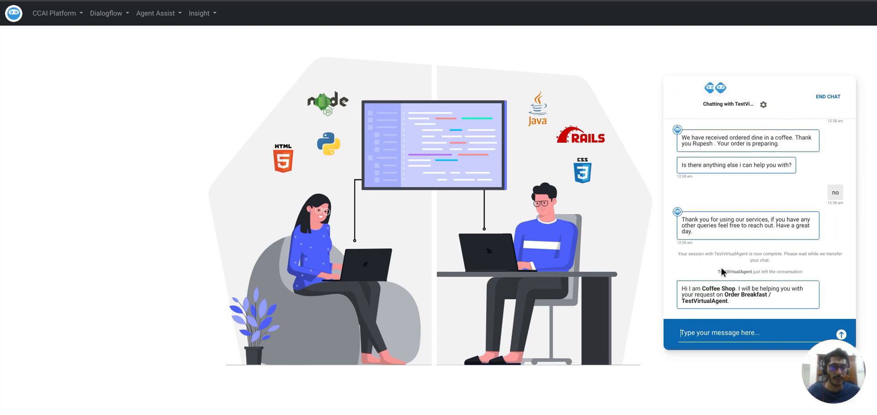
End the demo chat session and switch back to the Connected Chats page in Contact Center AI Platform
click(825, 98)
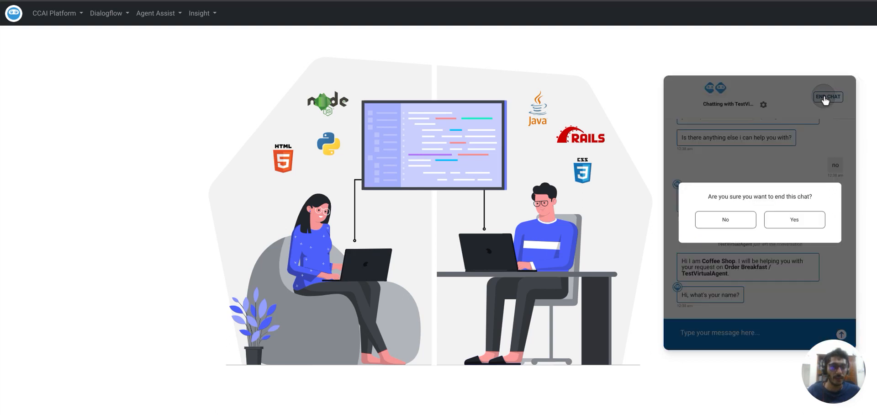
click(786, 220)
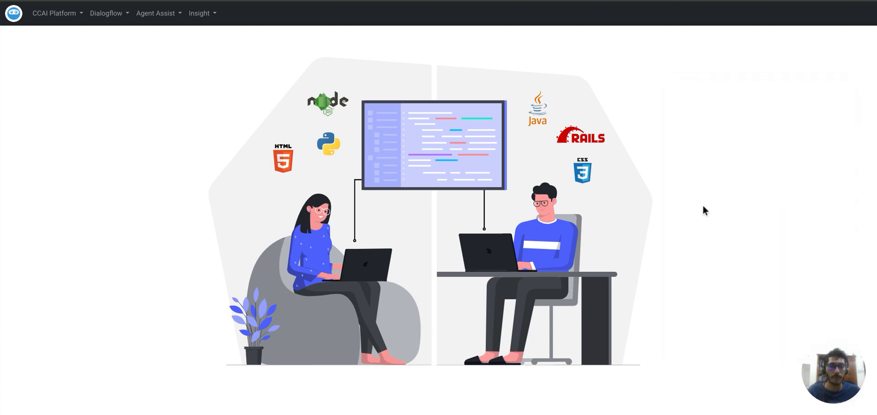
key(alt)
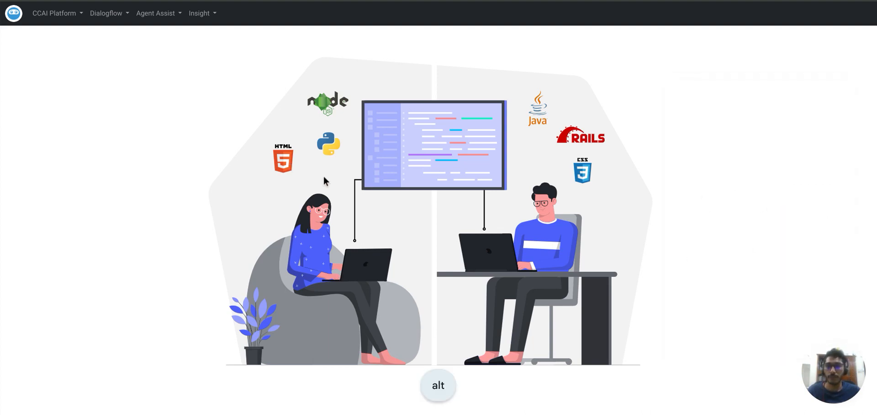
key(alt+Tab)
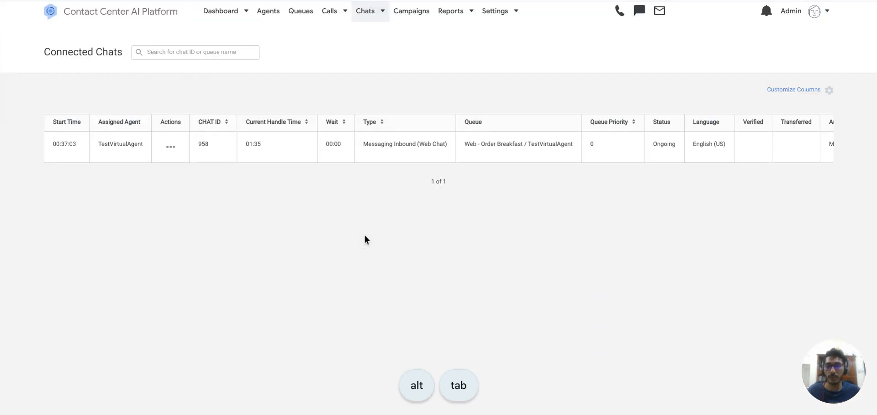